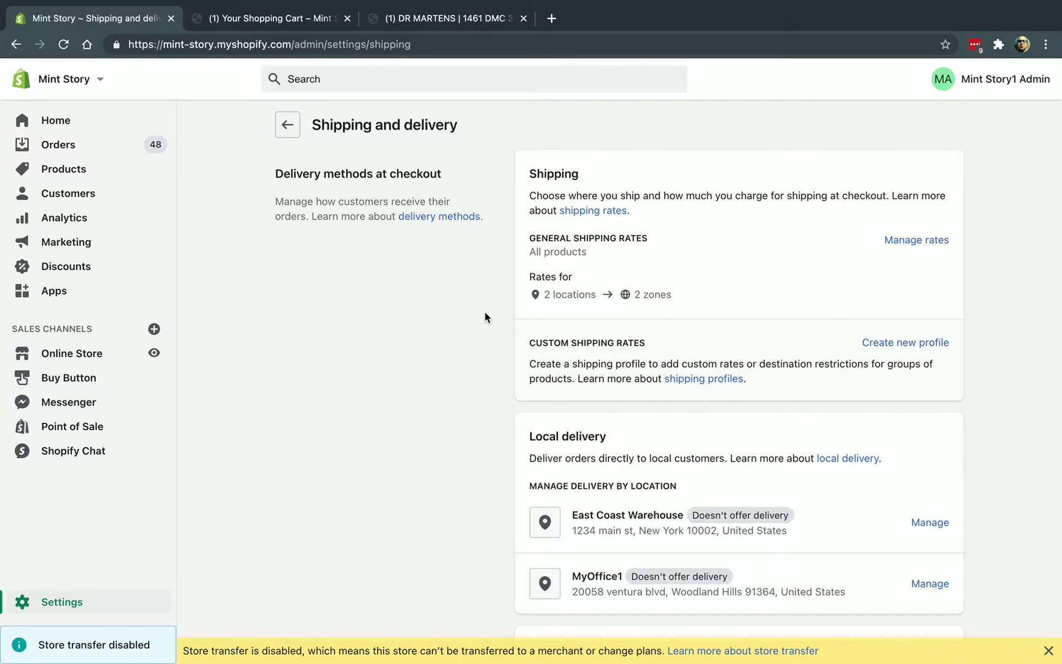
Step: Open Products in a new tab and open the ADIDAS | CLASSIC BACKPACK product
{"action": "left_click", "coordinate": [108, 177]}
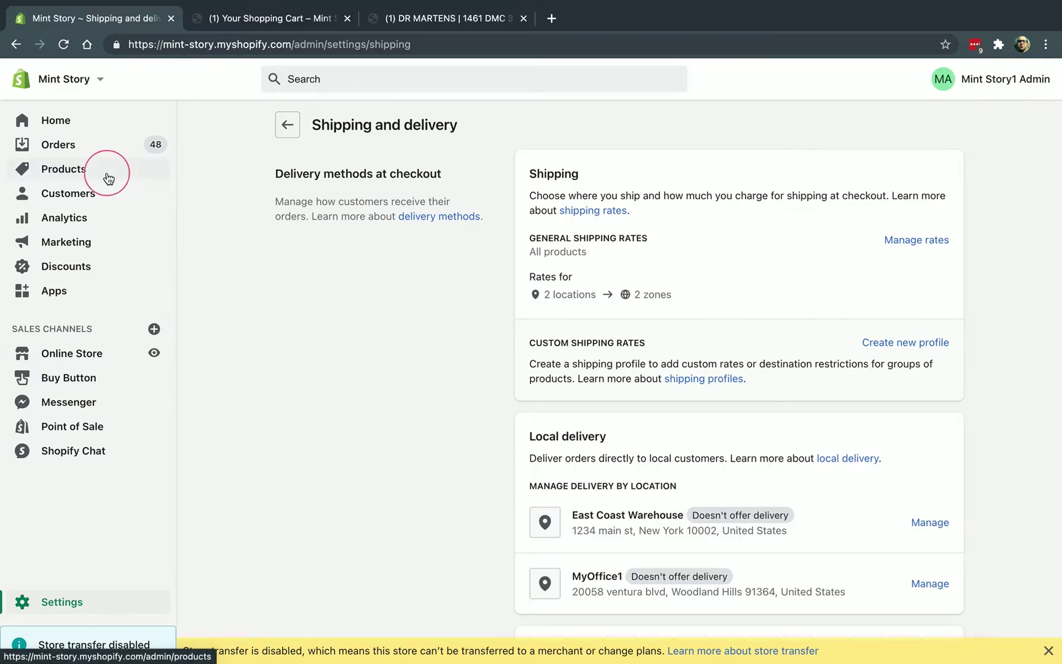
{"action": "left_click", "coordinate": [288, 13]}
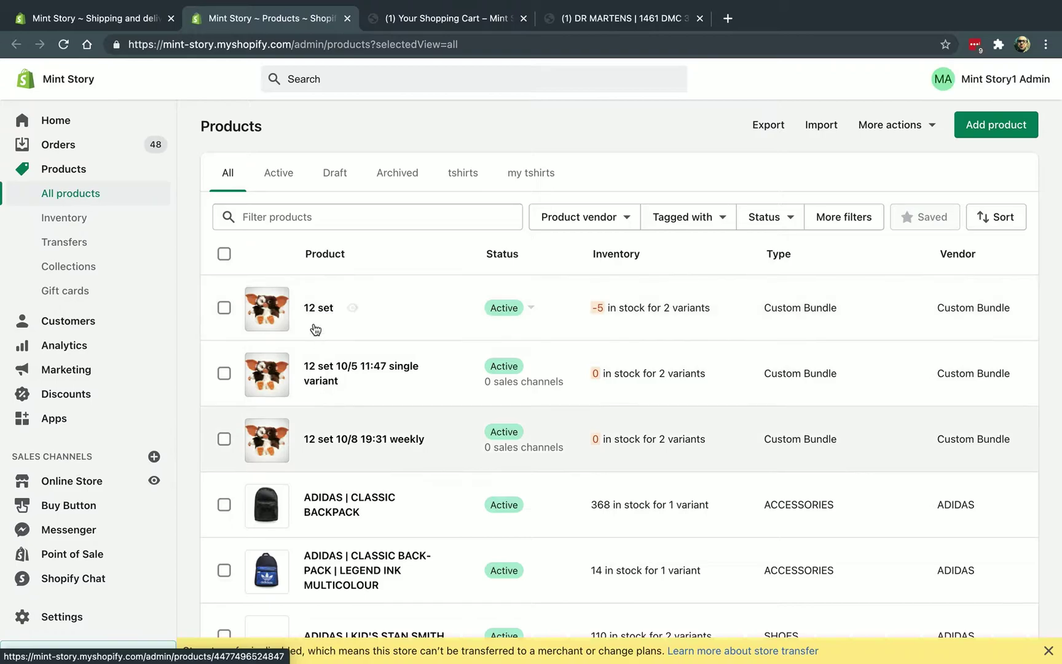
{"action": "left_click", "coordinate": [338, 503]}
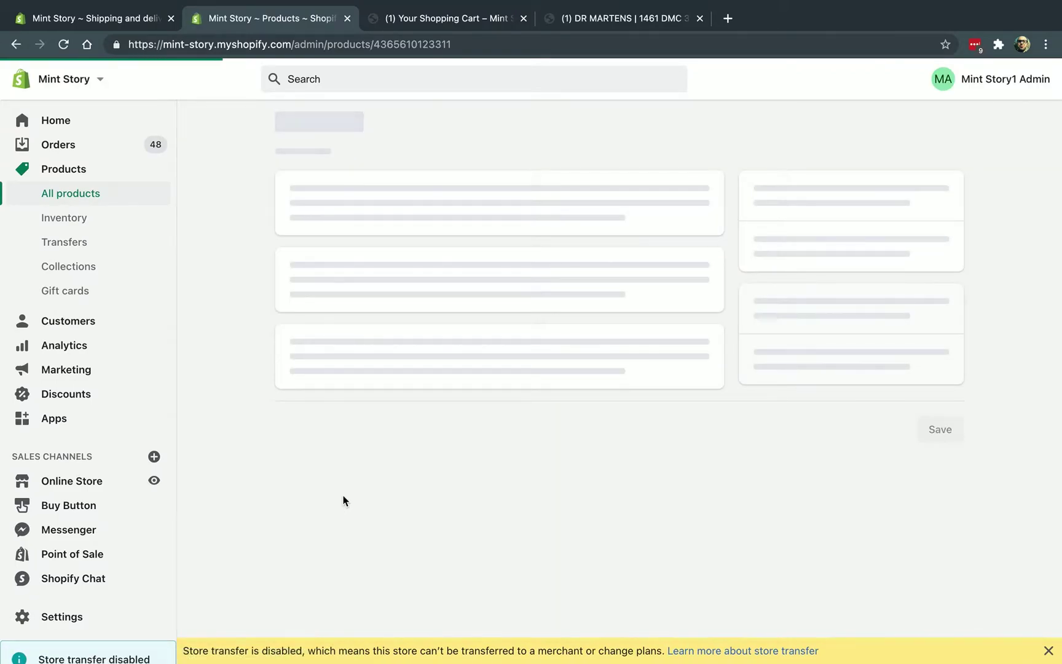
{"action": "scroll", "coordinate": [551, 383], "scroll_direction": "down", "scroll_amount": 5}
{"action": "scroll", "coordinate": [551, 387], "scroll_direction": "down", "scroll_amount": 2}
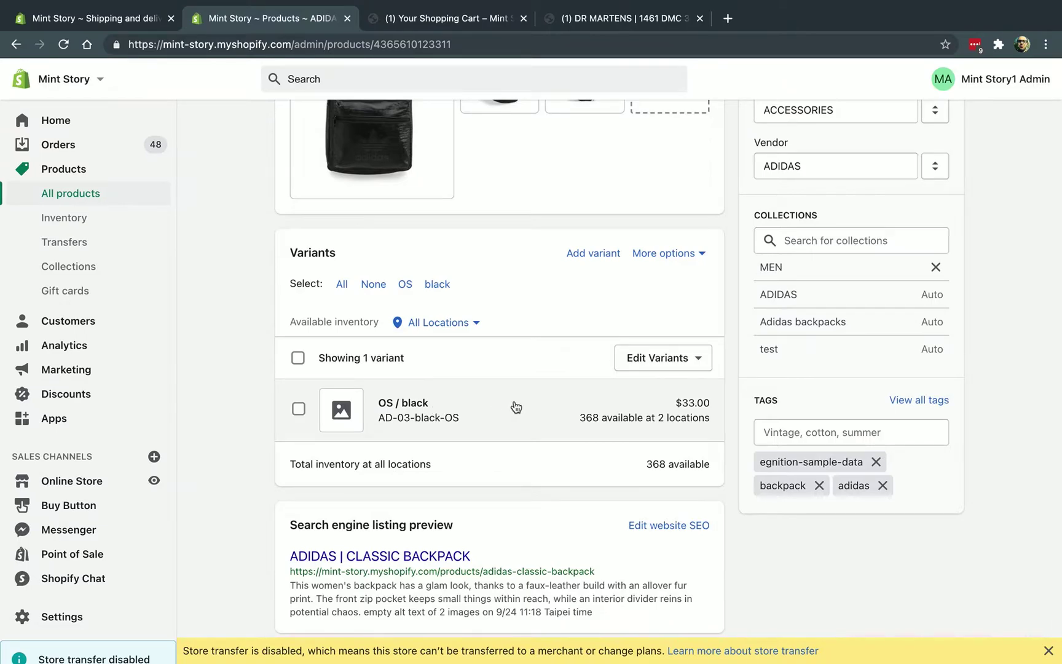
Step: Open the OS / black variant, review its shipping weight, then go to store Settings
{"action": "left_click", "coordinate": [516, 408]}
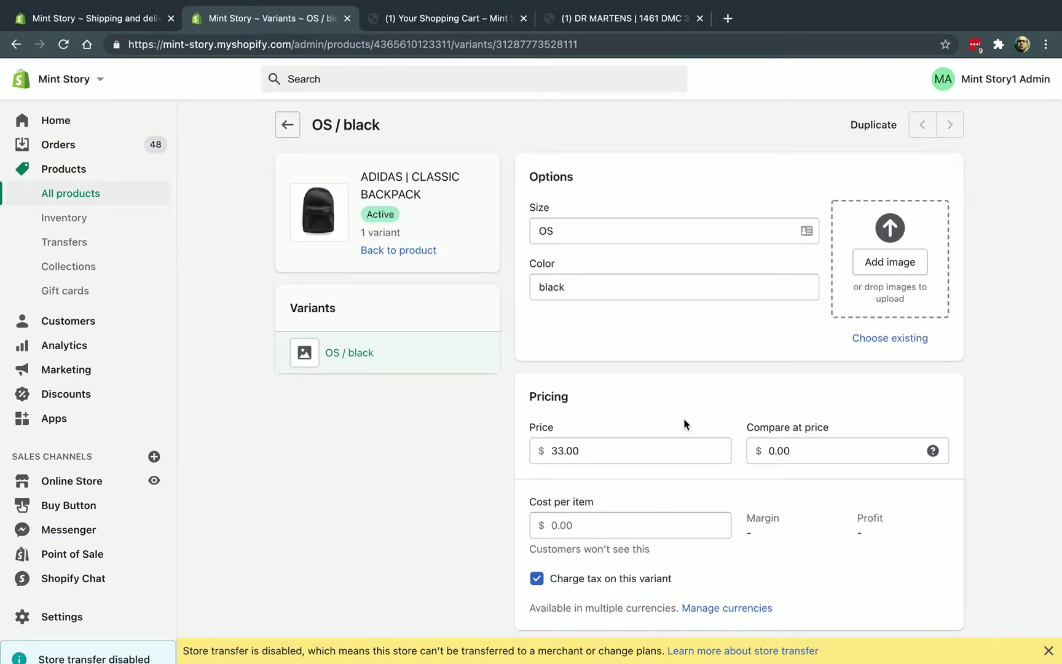
{"action": "scroll", "coordinate": [684, 419], "scroll_direction": "down", "scroll_amount": 7}
{"action": "scroll", "coordinate": [684, 417], "scroll_direction": "down", "scroll_amount": 7}
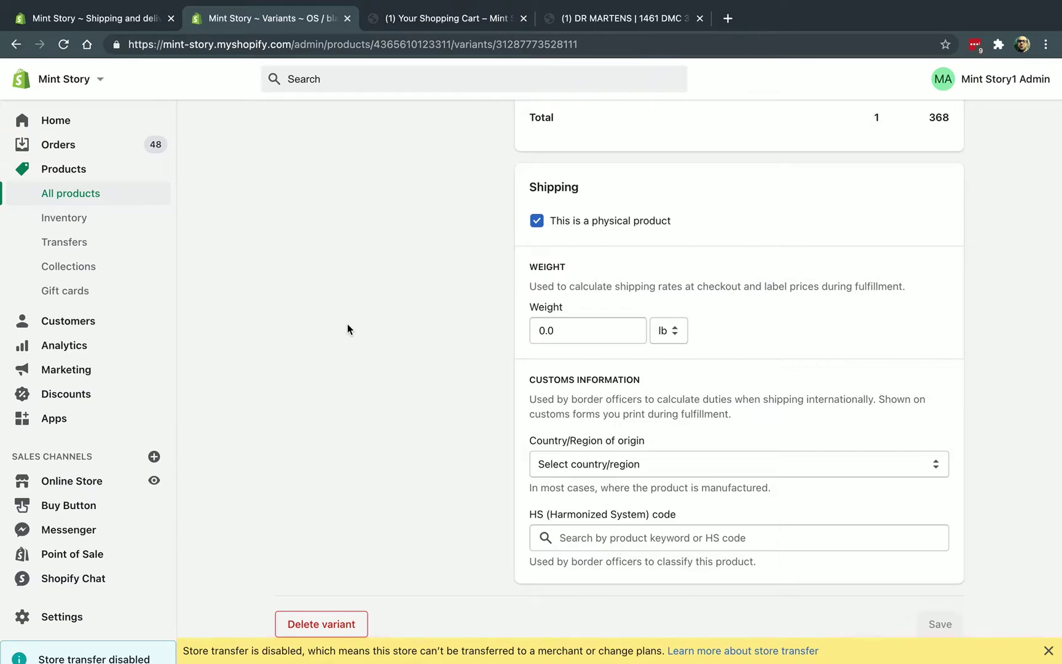
{"action": "left_click", "coordinate": [72, 618]}
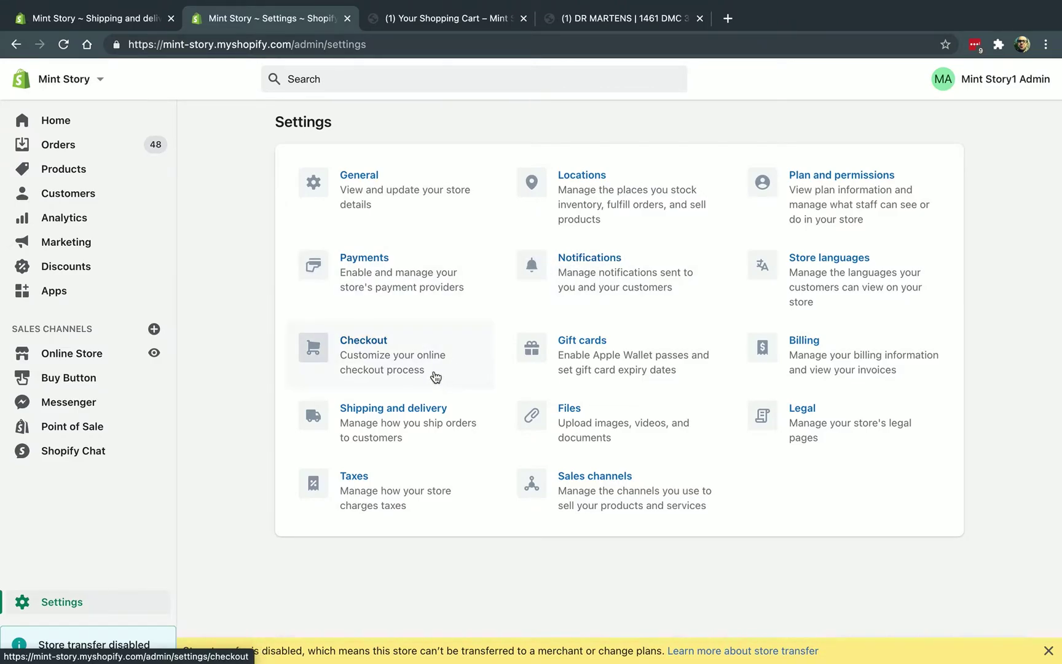
Step: Open the Shipping and delivery settings from the Settings overview
{"action": "left_click", "coordinate": [435, 430]}
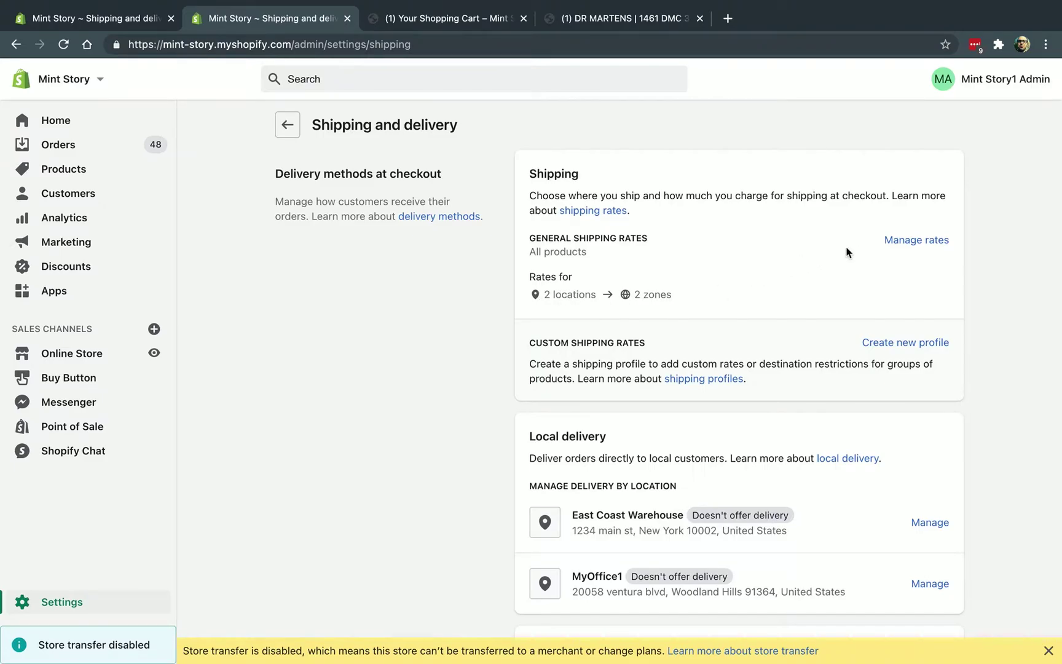
Step: Open the General profile's rates and expand, then collapse, its shipping-from locations
{"action": "left_click", "coordinate": [893, 241]}
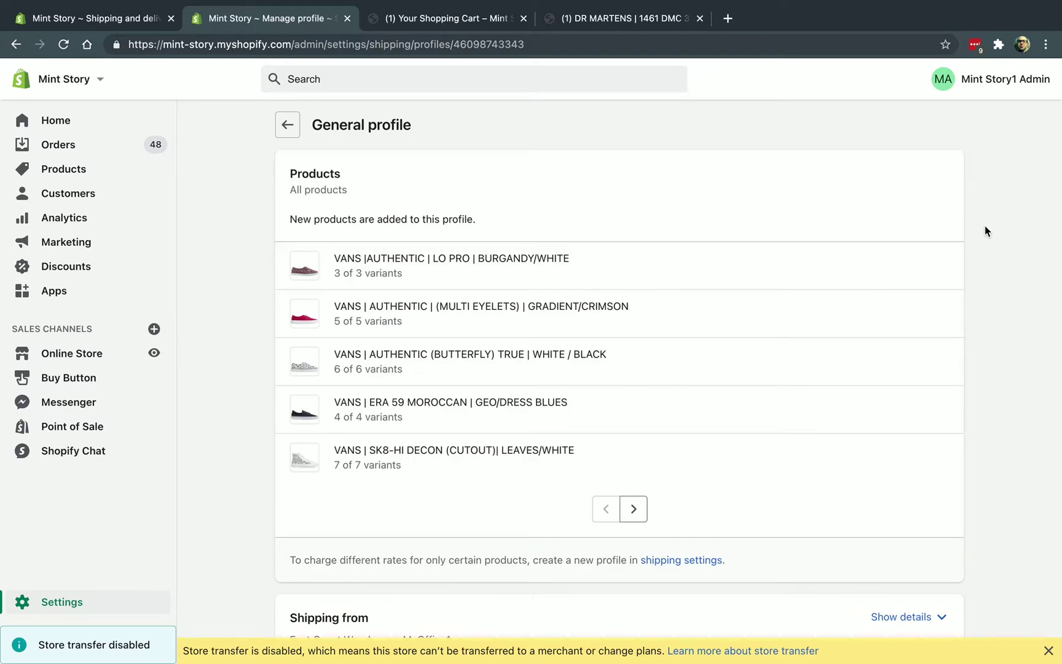
{"action": "scroll", "coordinate": [984, 231], "scroll_direction": "down", "scroll_amount": 7}
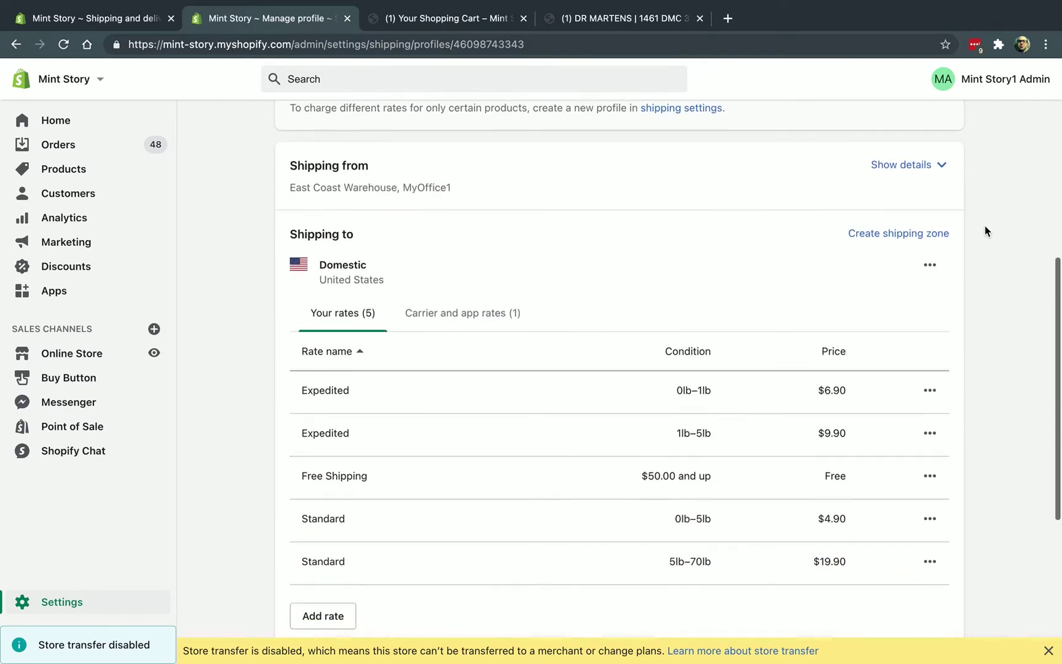
{"action": "scroll", "coordinate": [985, 230], "scroll_direction": "up", "scroll_amount": 7}
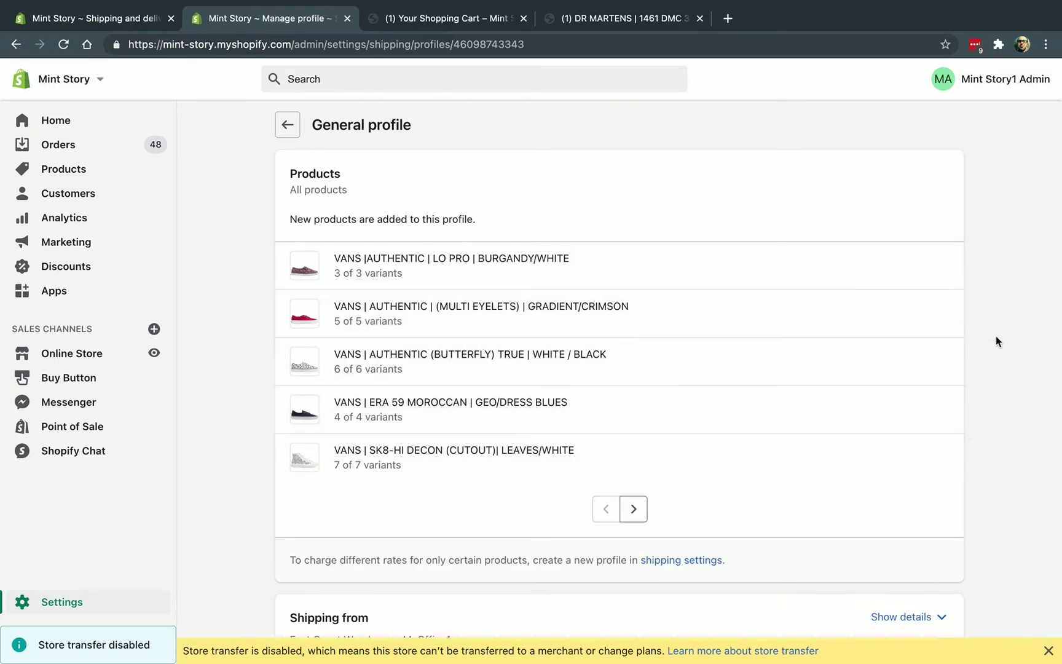
{"action": "scroll", "coordinate": [995, 337], "scroll_direction": "down", "scroll_amount": 8}
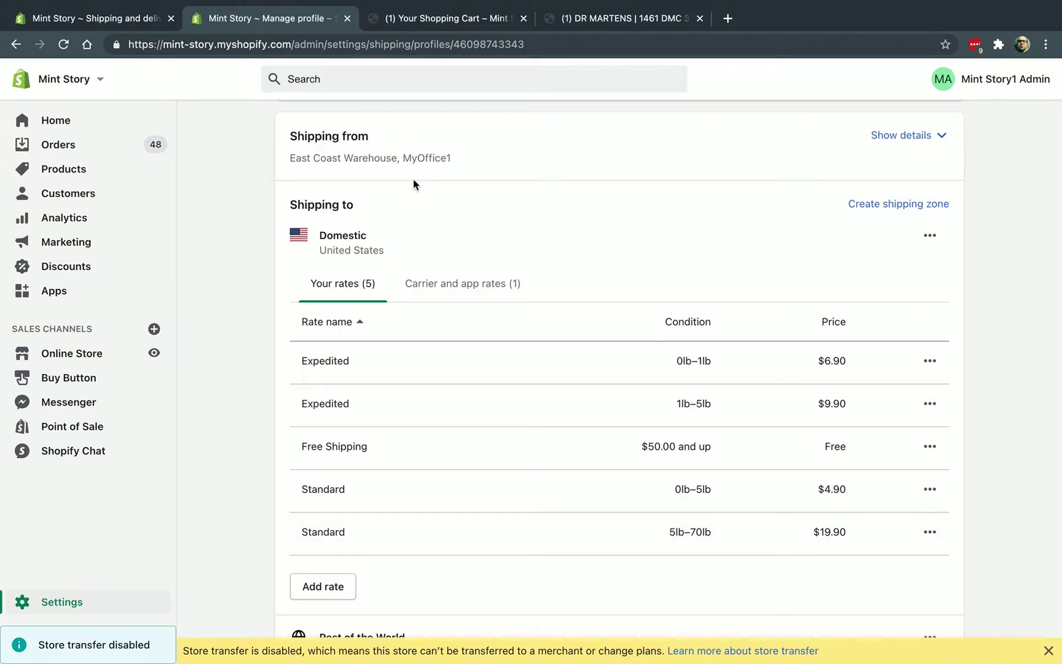
{"action": "left_click", "coordinate": [890, 135]}
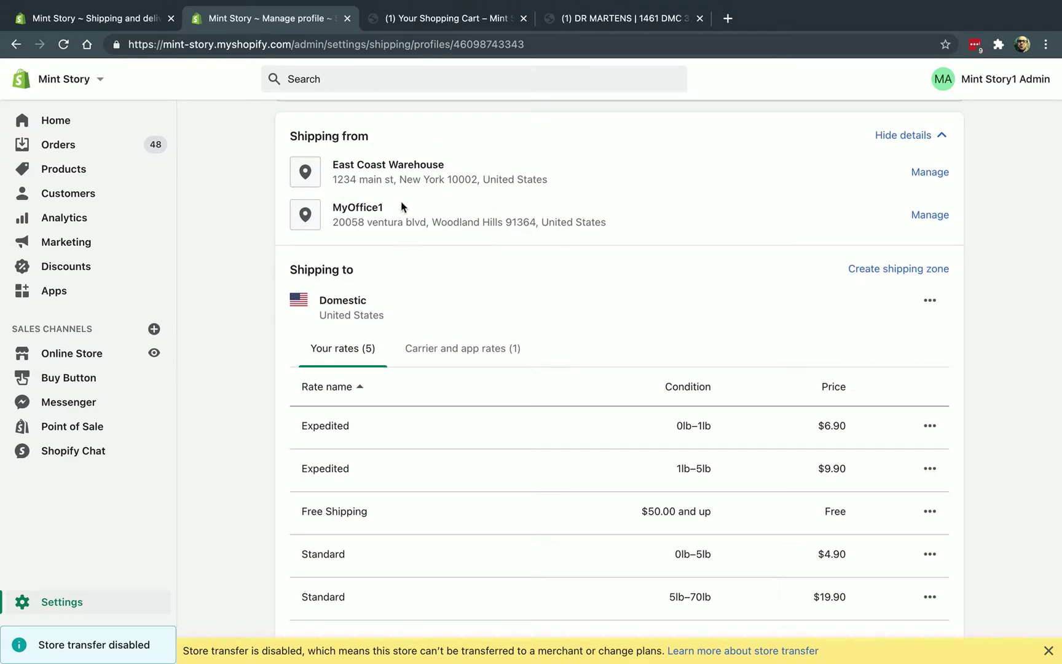
{"action": "left_click", "coordinate": [904, 136]}
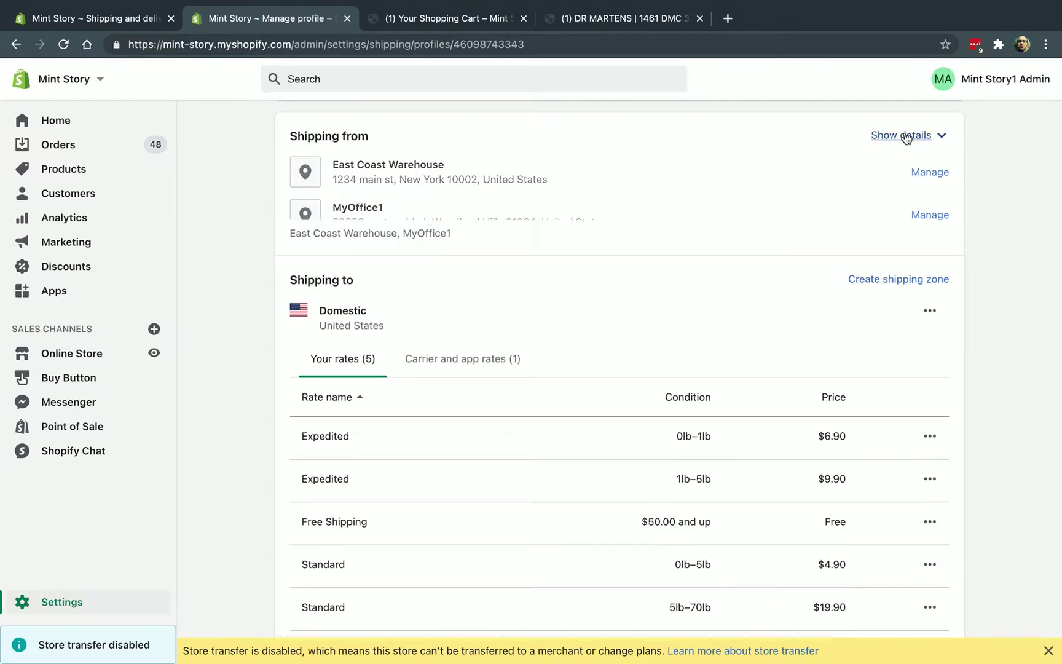
Step: Open store Settings in an extra tab, then close that tab again
{"action": "left_click", "coordinate": [61, 602], "text": "super"}
{"action": "left_click", "coordinate": [451, 21]}
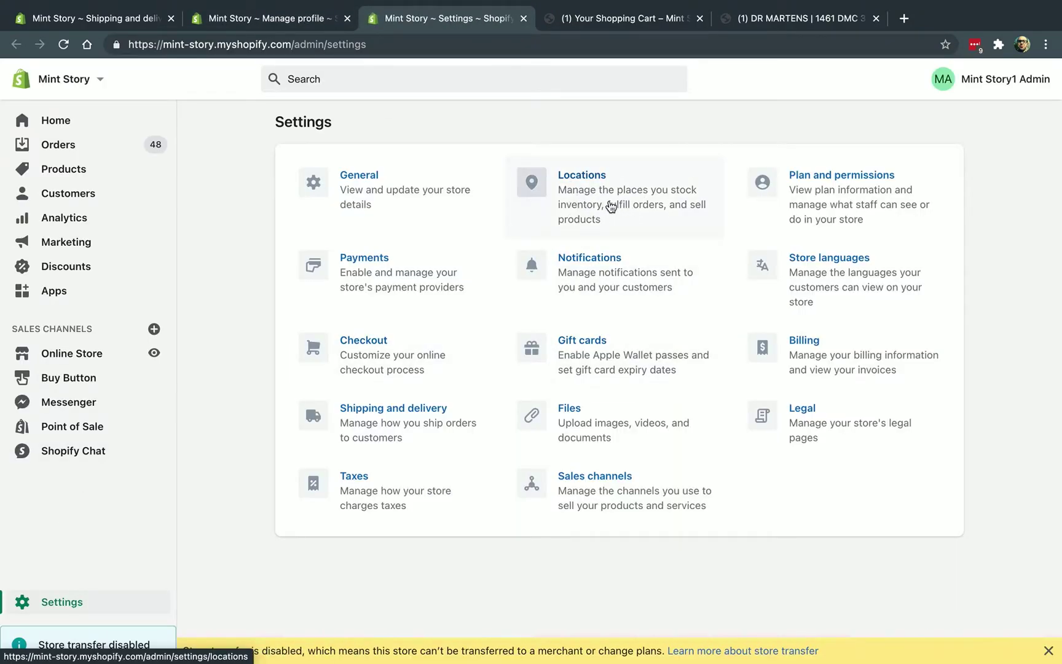
{"action": "left_click", "coordinate": [523, 19]}
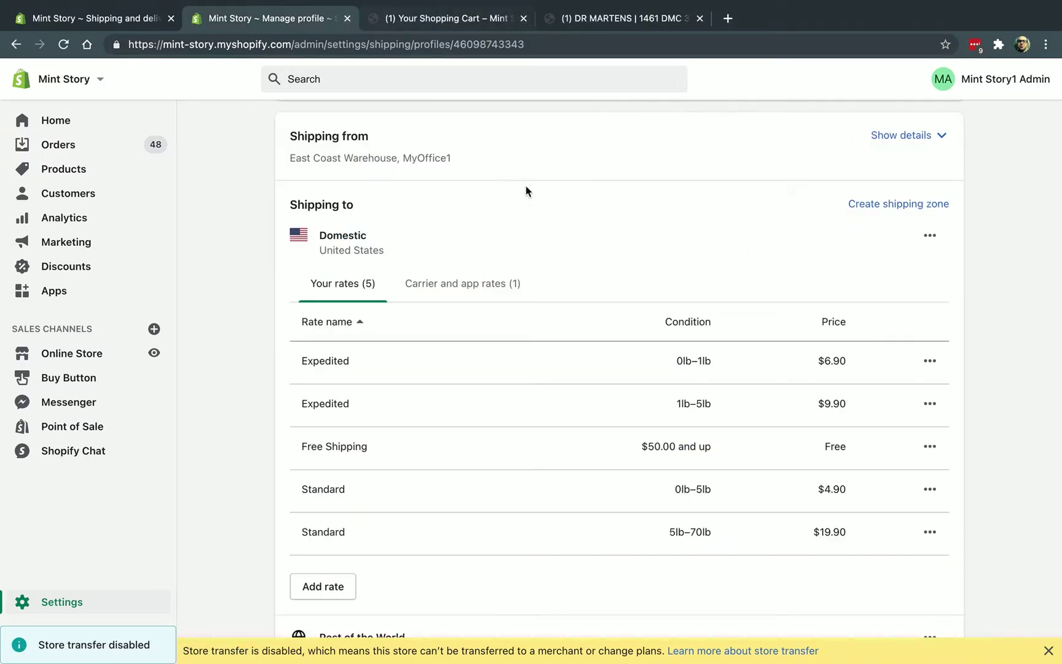
Step: Create a zone named 'Australia' that includes Australia and all its states
{"action": "left_click", "coordinate": [907, 204]}
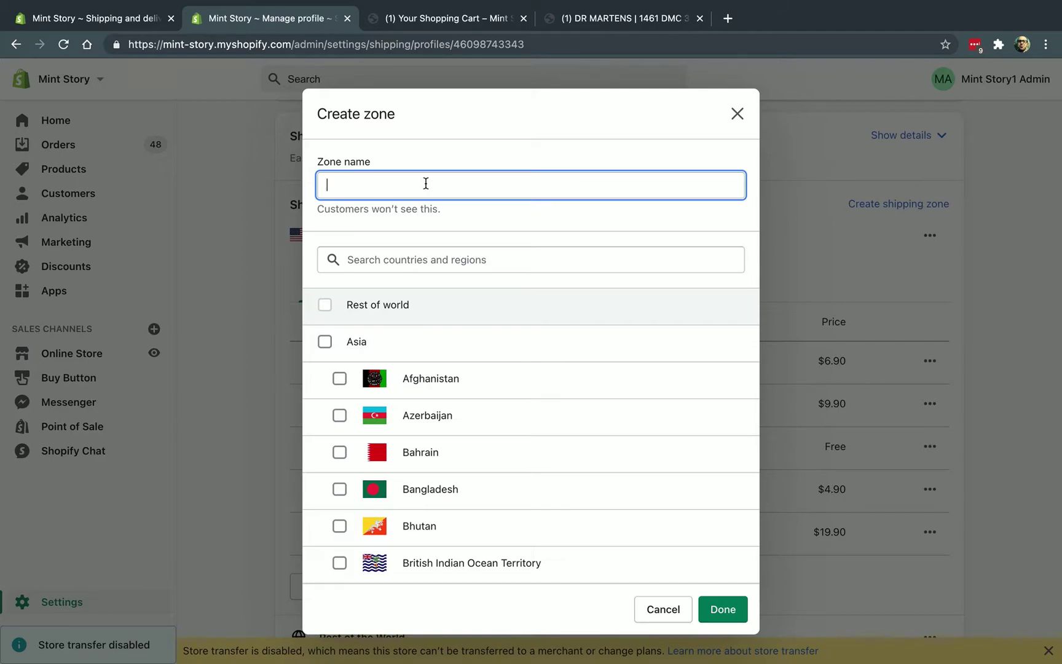
{"action": "type", "text": "Australia"}
{"action": "left_click", "coordinate": [418, 261]}
{"action": "type", "text": "aus"}
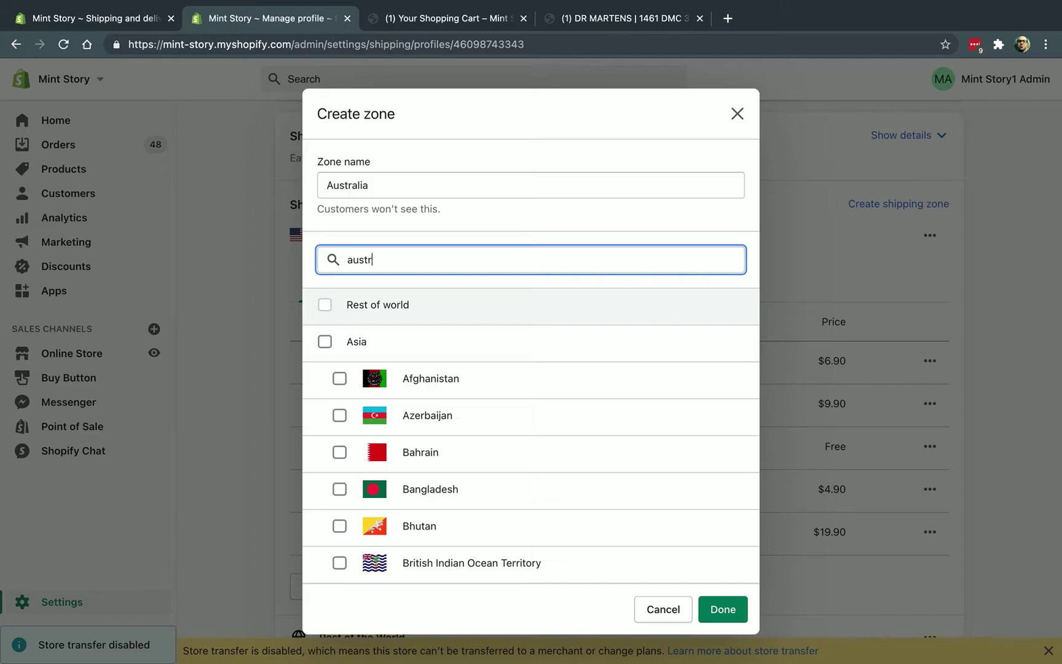
{"action": "type", "text": "tr"}
{"action": "left_click", "coordinate": [324, 342]}
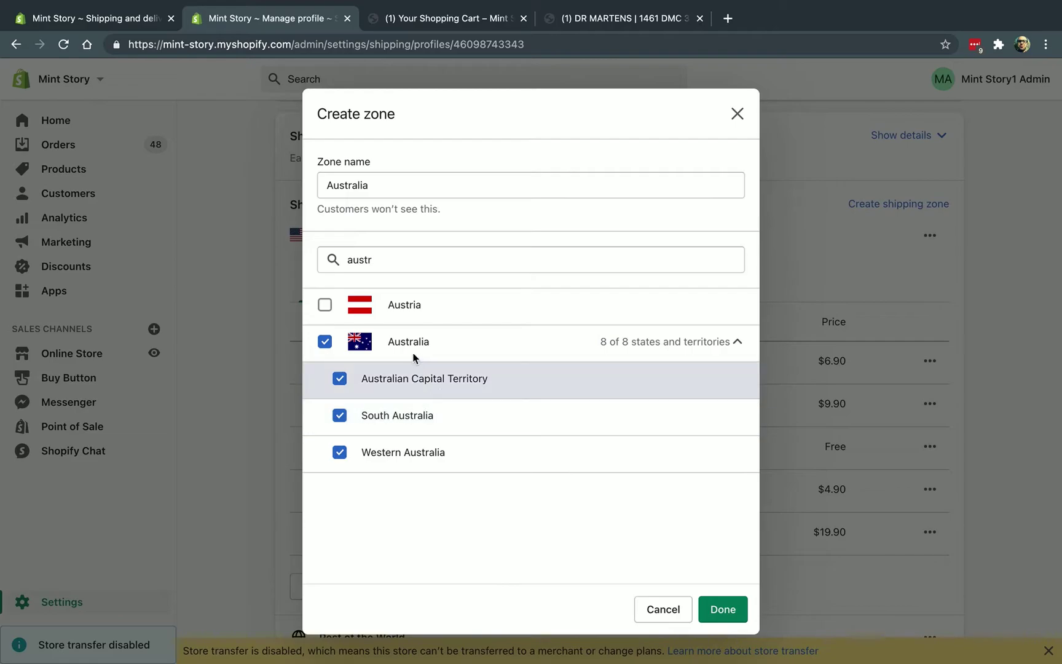
{"action": "left_click", "coordinate": [717, 614]}
{"action": "scroll", "coordinate": [1005, 396], "scroll_direction": "down", "scroll_amount": 4}
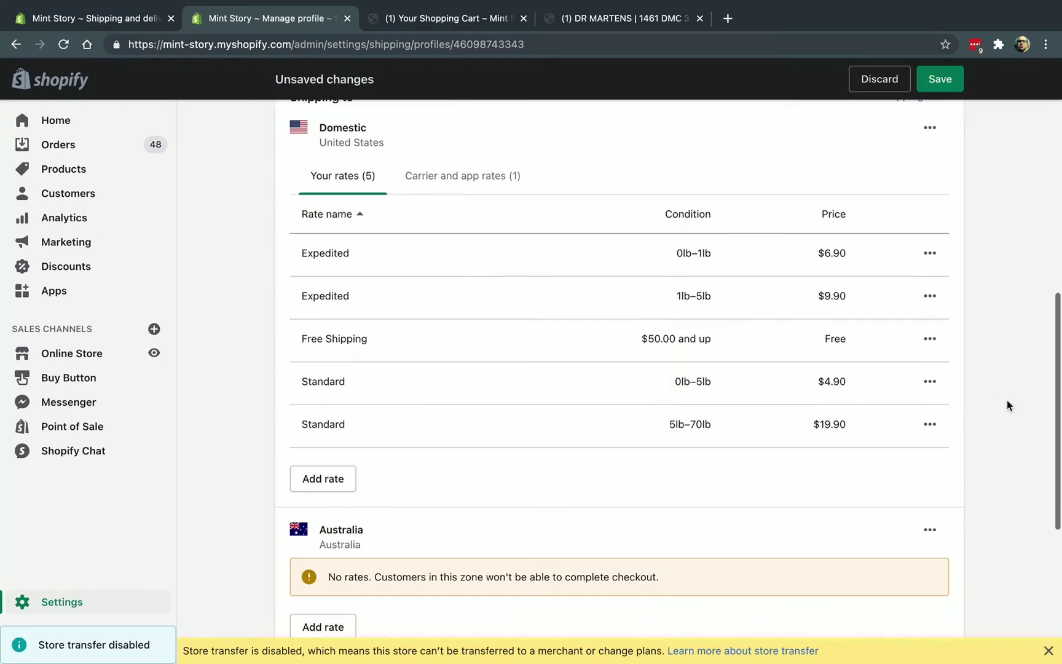
{"action": "scroll", "coordinate": [1007, 405], "scroll_direction": "down", "scroll_amount": 3}
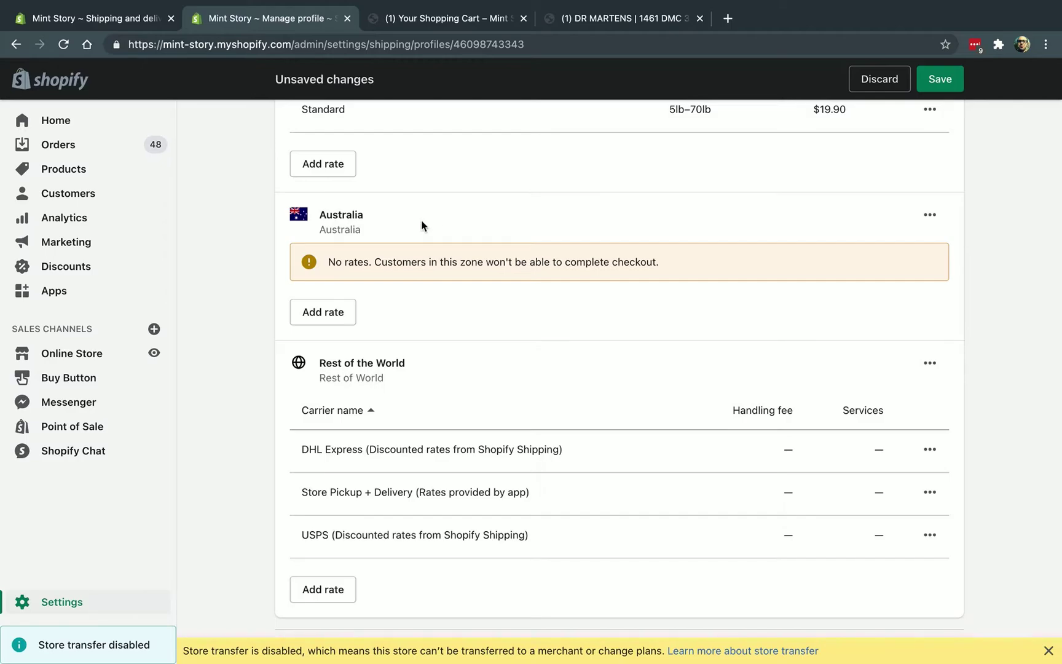
Step: Add an Australia rate, try DHL Express carrier rates, then revert to custom weight-based rates
{"action": "left_click", "coordinate": [329, 315]}
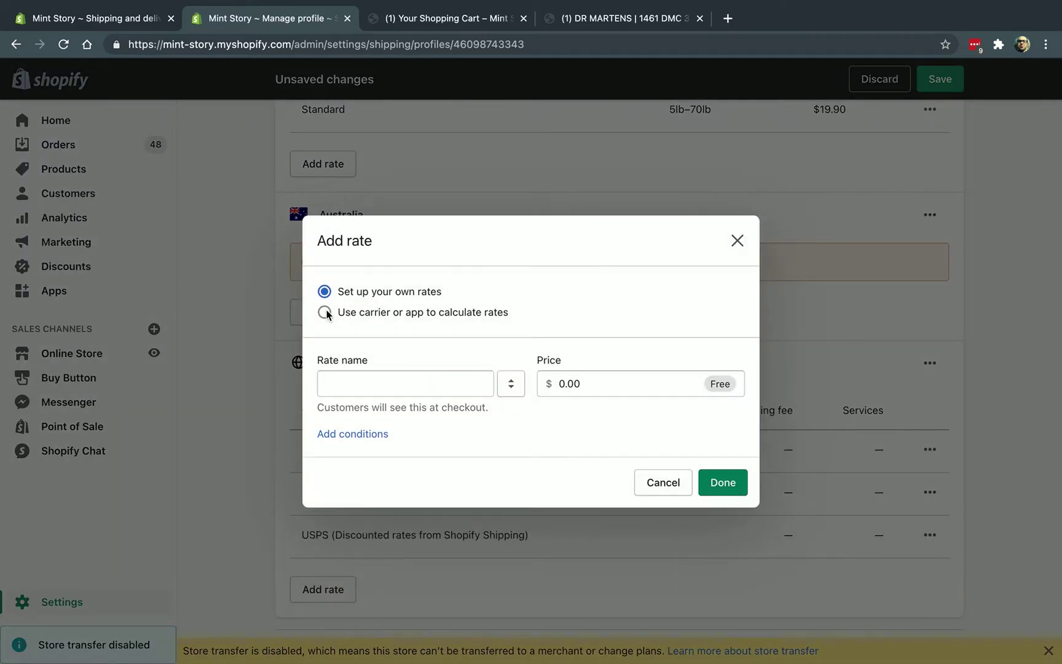
{"action": "left_click", "coordinate": [474, 312]}
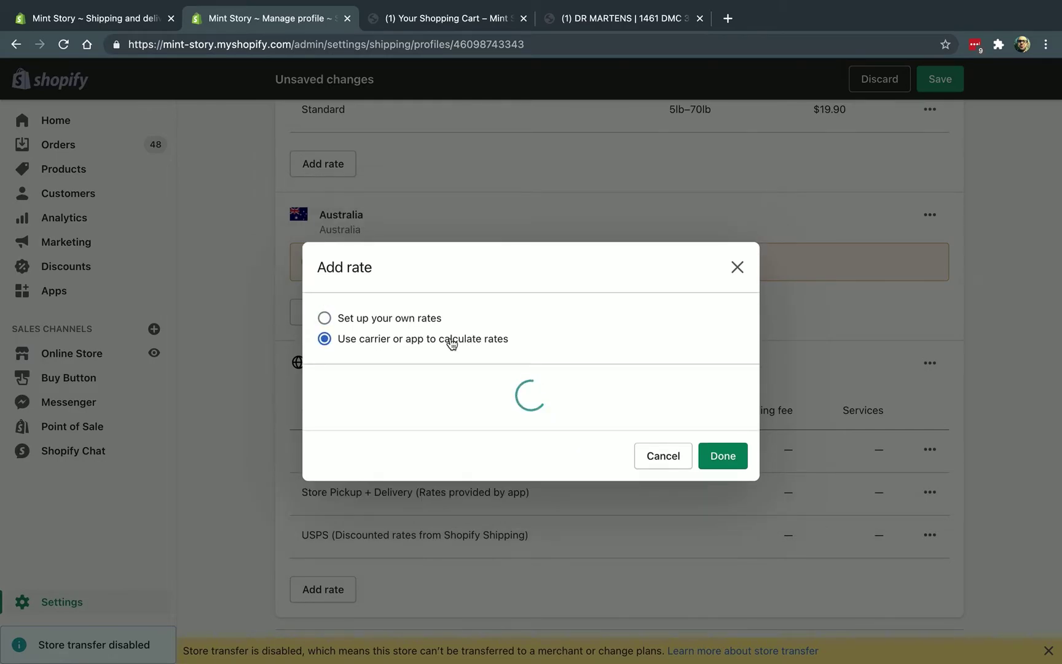
{"action": "left_click", "coordinate": [523, 252]}
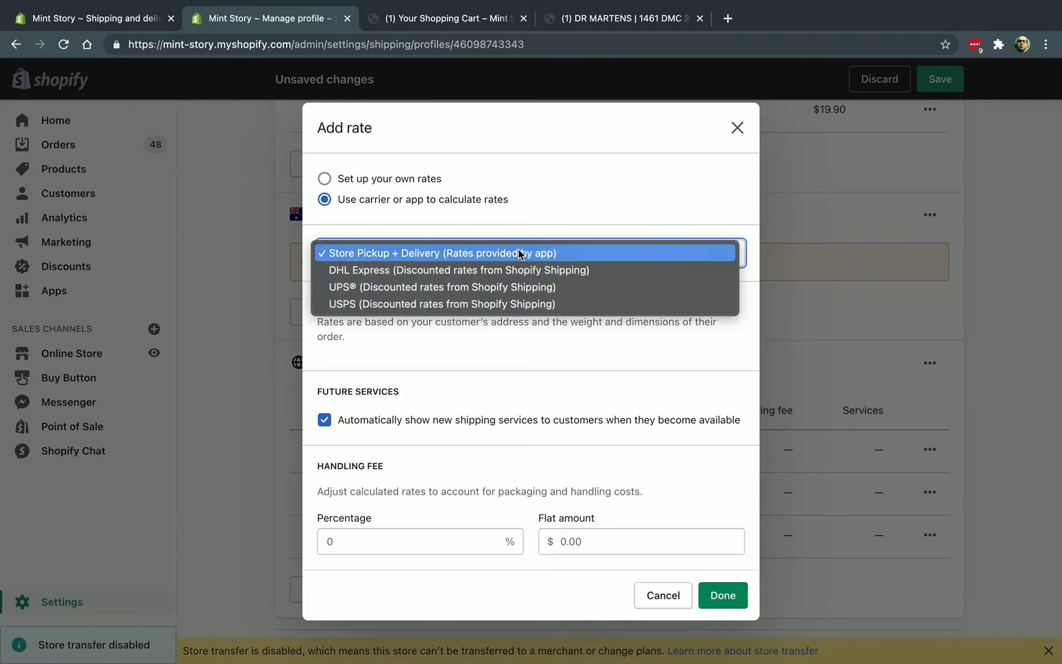
{"action": "left_click", "coordinate": [419, 271]}
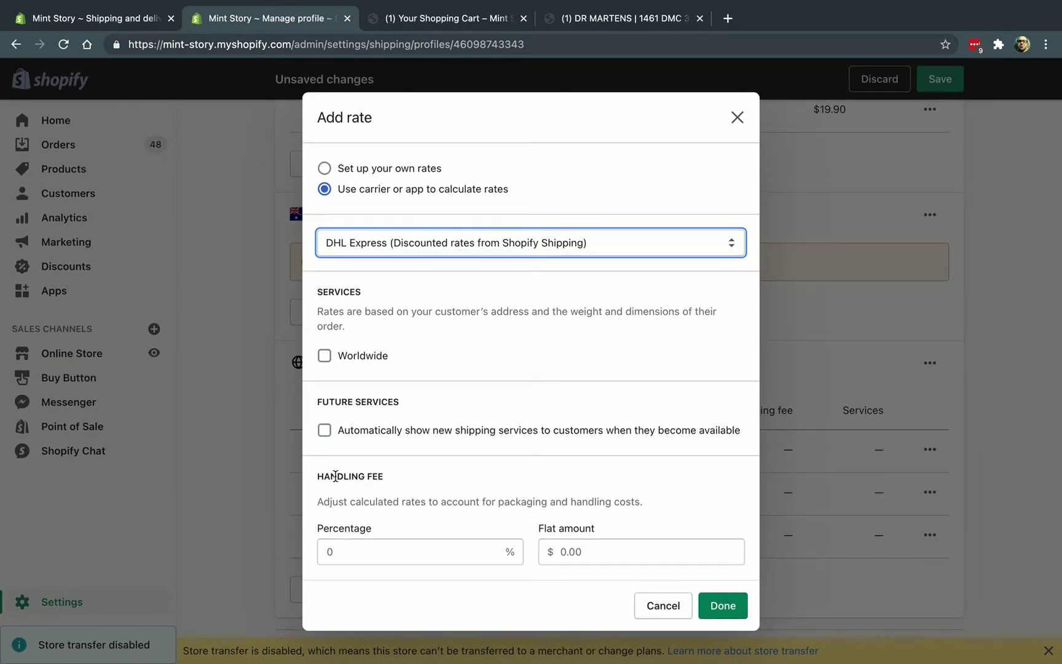
{"action": "left_click_drag", "start_coordinate": [324, 476], "coordinate": [405, 481]}
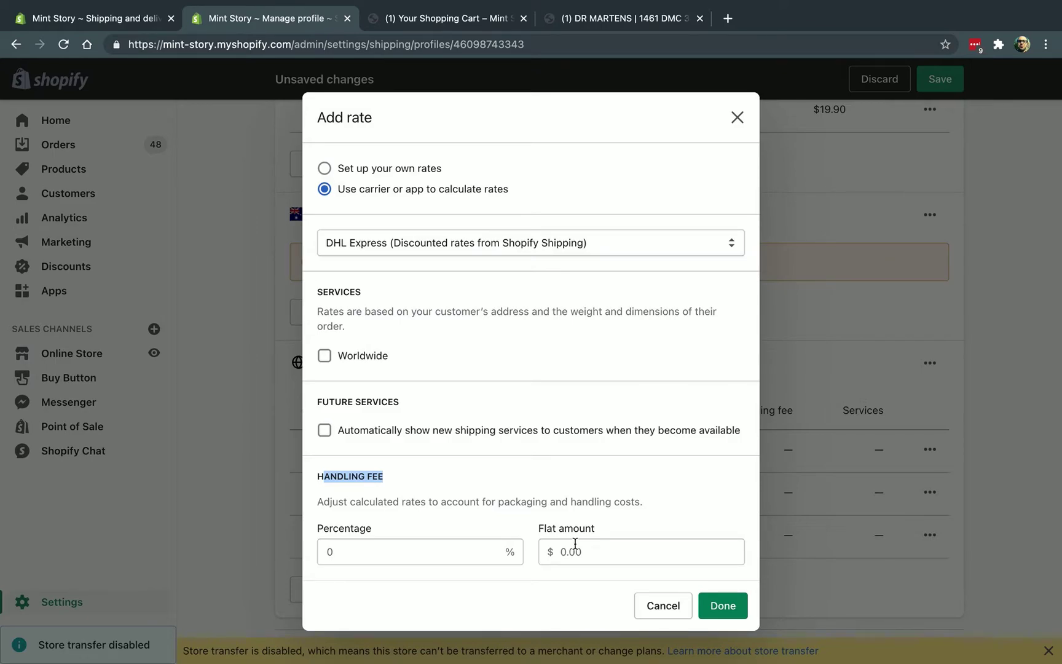
{"action": "left_click", "coordinate": [420, 169]}
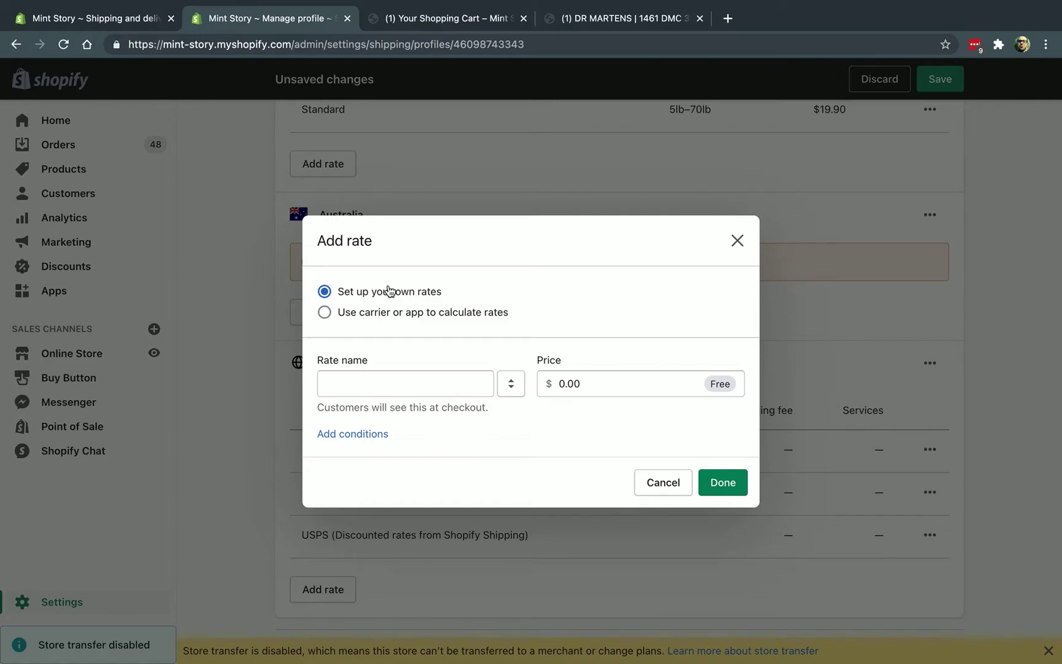
{"action": "left_click", "coordinate": [371, 435]}
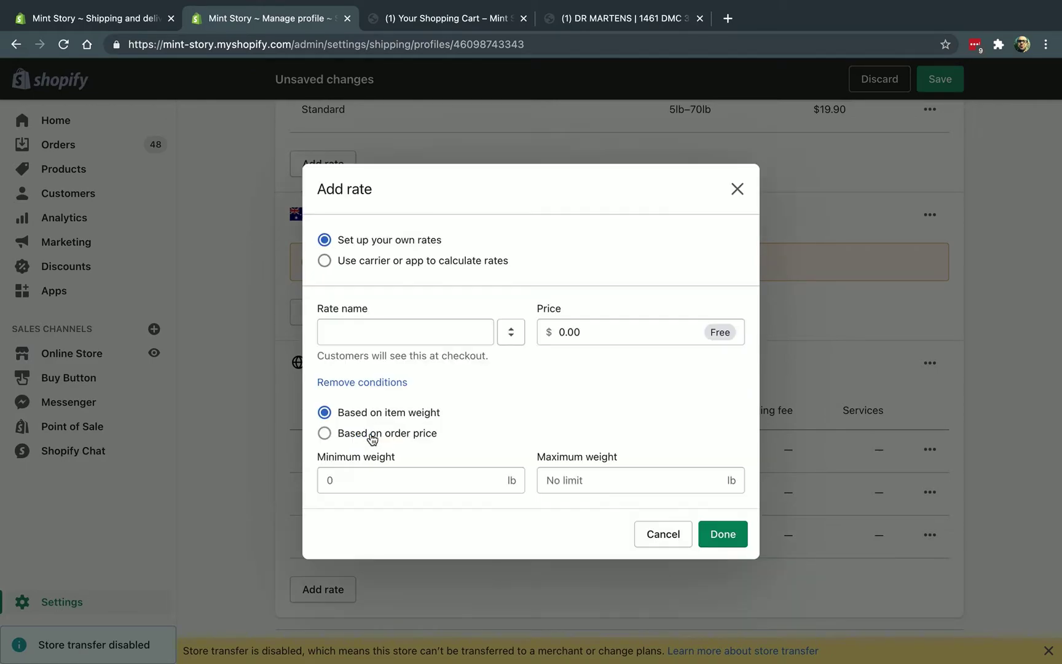
Step: Add a 'Standard Shipping' rate at $5.99 for orders weighing 0–50 lb
{"action": "left_click", "coordinate": [420, 339]}
{"action": "type", "text": "Sta"}
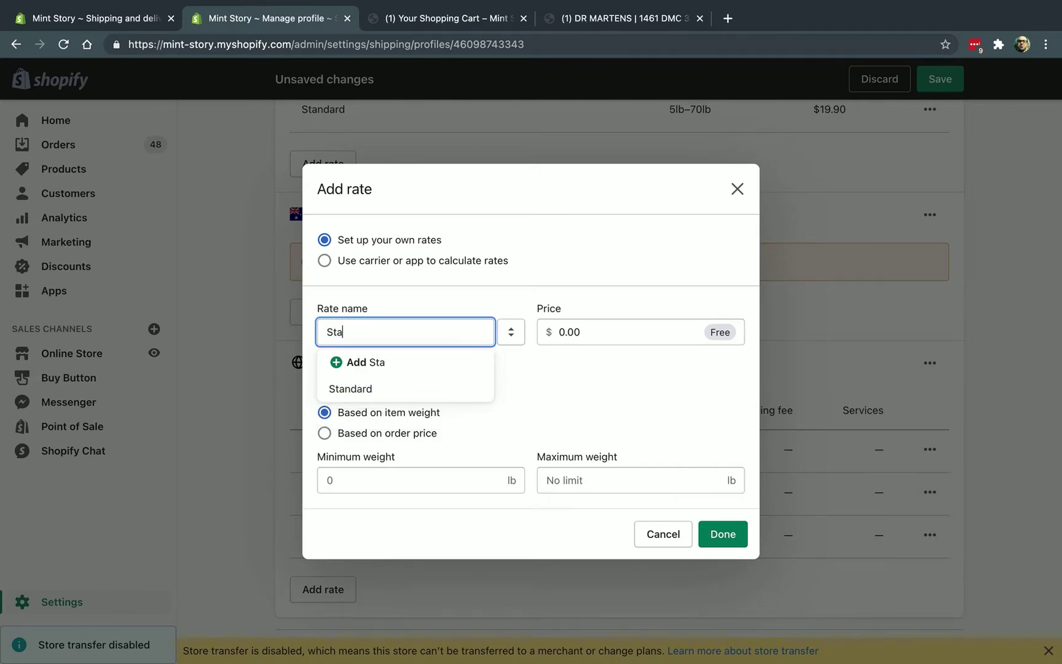
{"action": "type", "text": "ndard Shipping"}
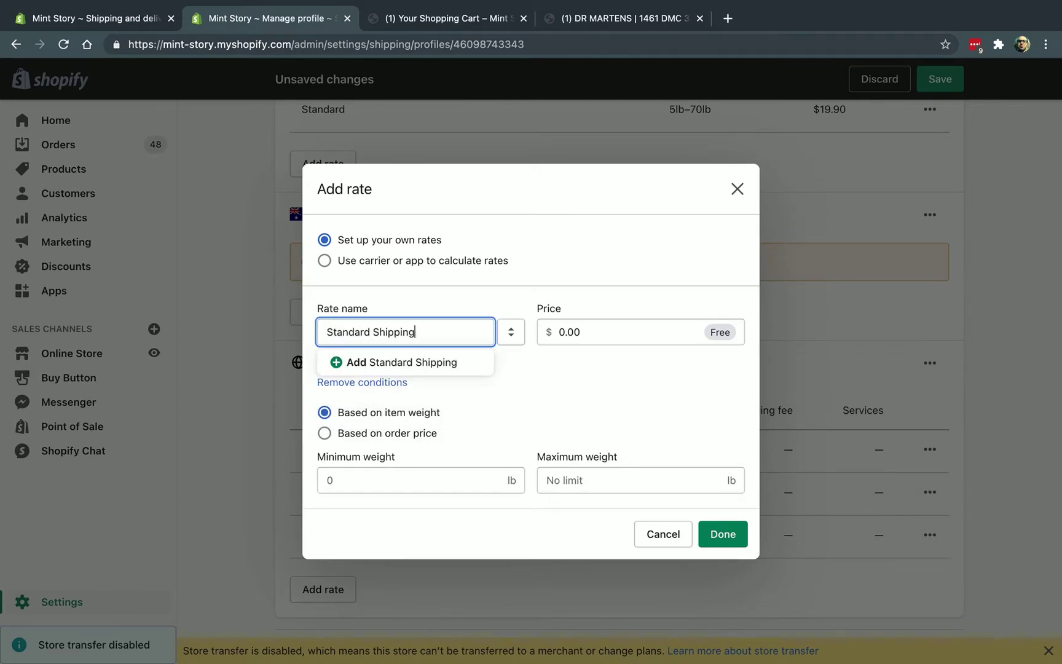
{"action": "left_click", "coordinate": [615, 332]}
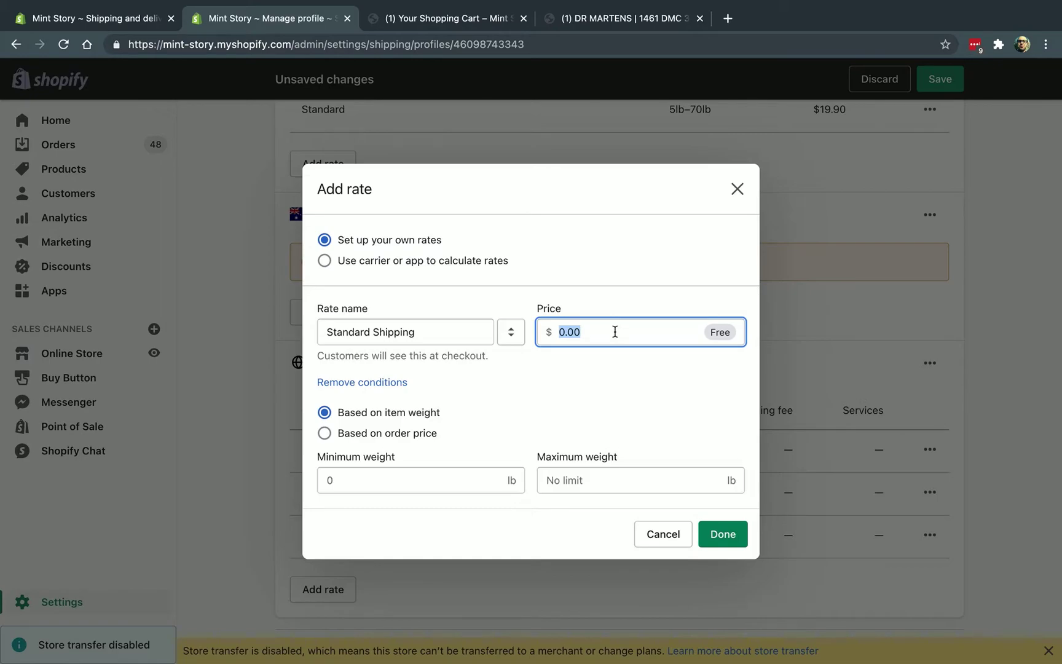
{"action": "type", "text": "5.99"}
{"action": "left_click", "coordinate": [557, 386]}
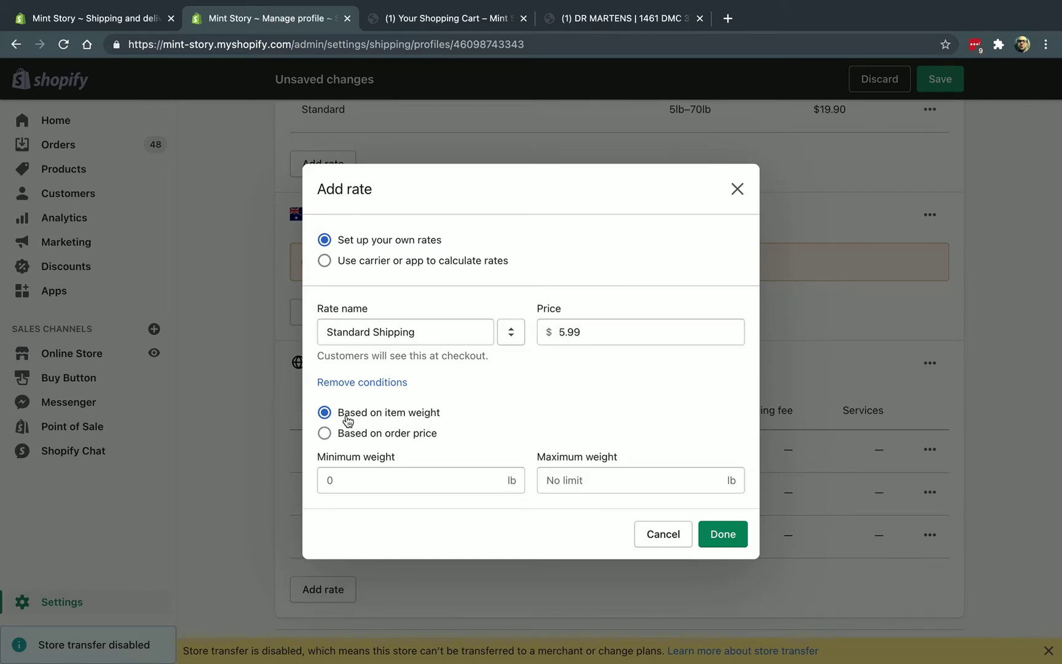
{"action": "left_click", "coordinate": [391, 380]}
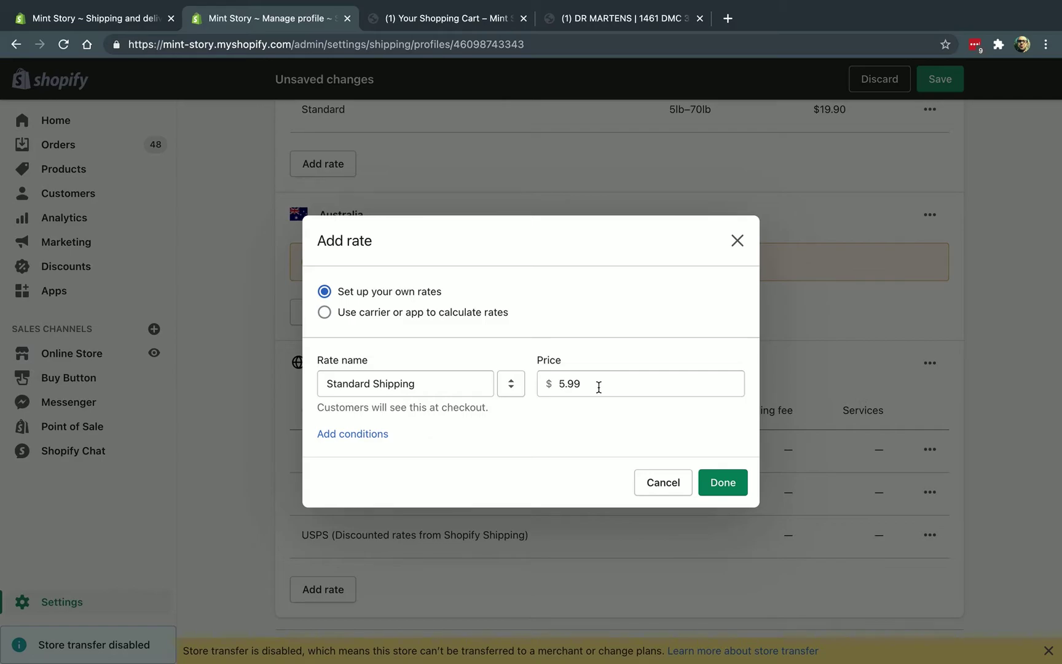
{"action": "left_click", "coordinate": [381, 434]}
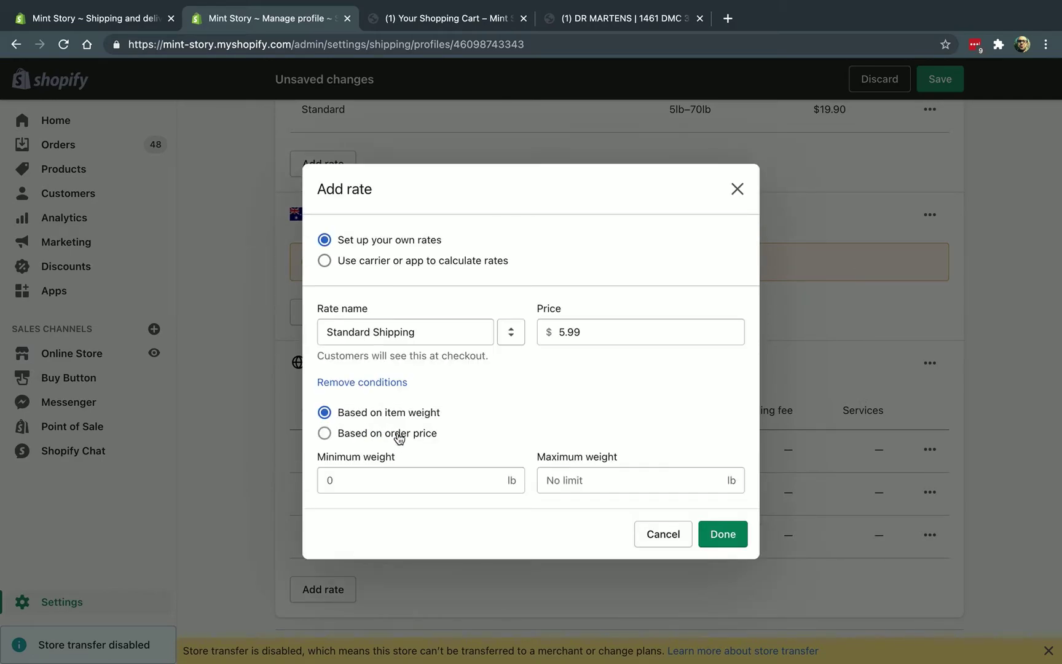
{"action": "left_click", "coordinate": [390, 472]}
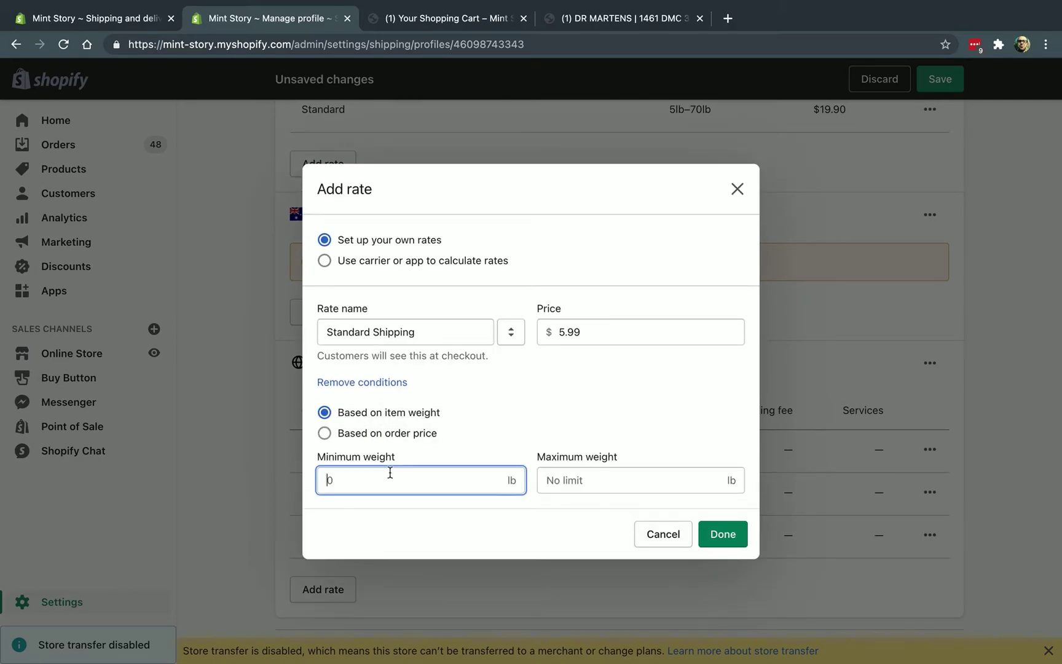
{"action": "left_click", "coordinate": [620, 480]}
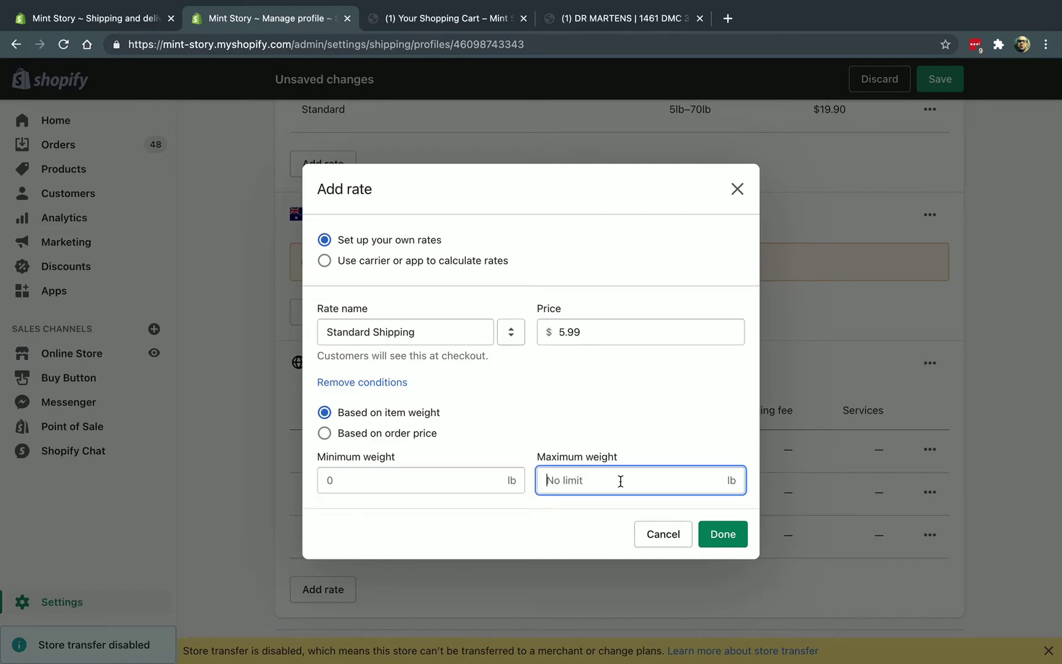
{"action": "type", "text": "50"}
{"action": "left_click", "coordinate": [723, 530]}
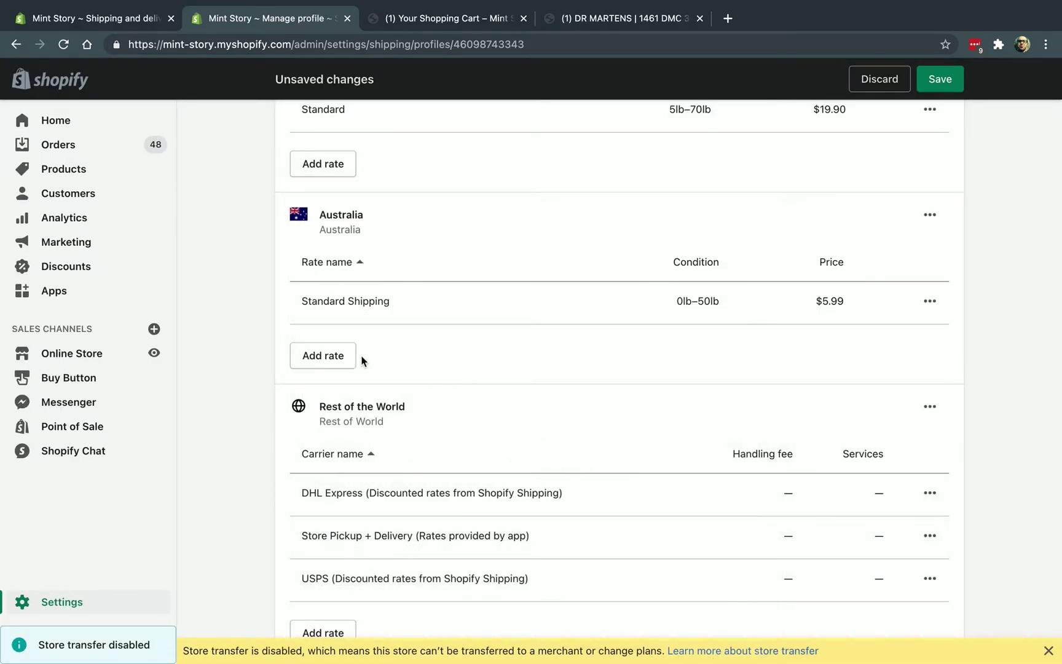
{"action": "left_click", "coordinate": [348, 357]}
Step: Add a free 'Standard Shipping' rate for orders weighing 51–100 lb
{"action": "left_click", "coordinate": [402, 382]}
{"action": "type", "text": "Sa"}
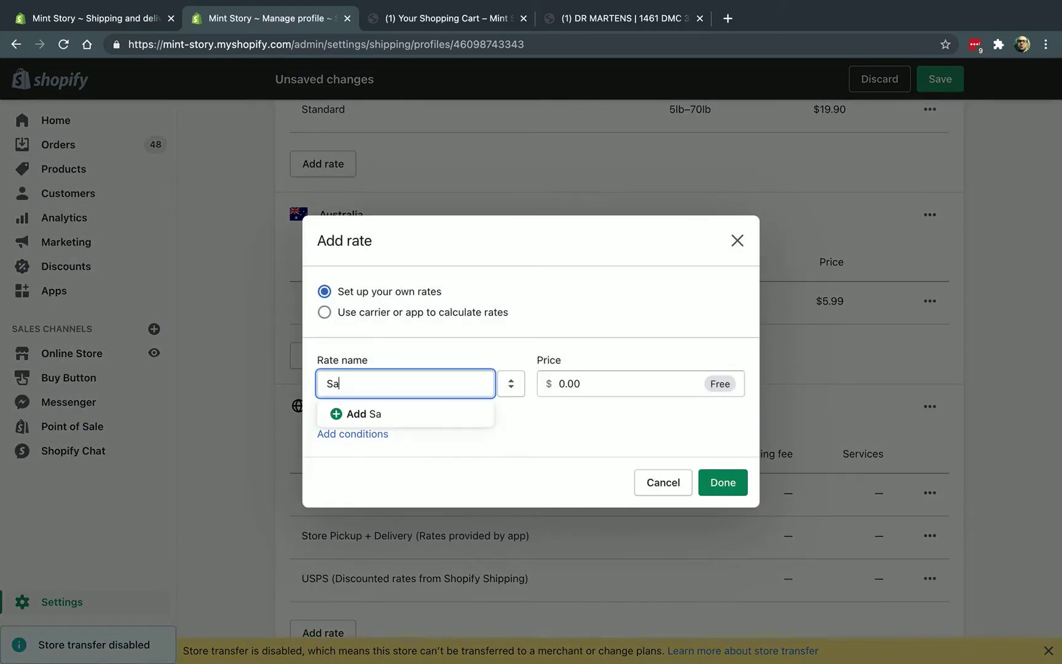
{"action": "key", "text": "BackSpace"}
{"action": "type", "text": "t"}
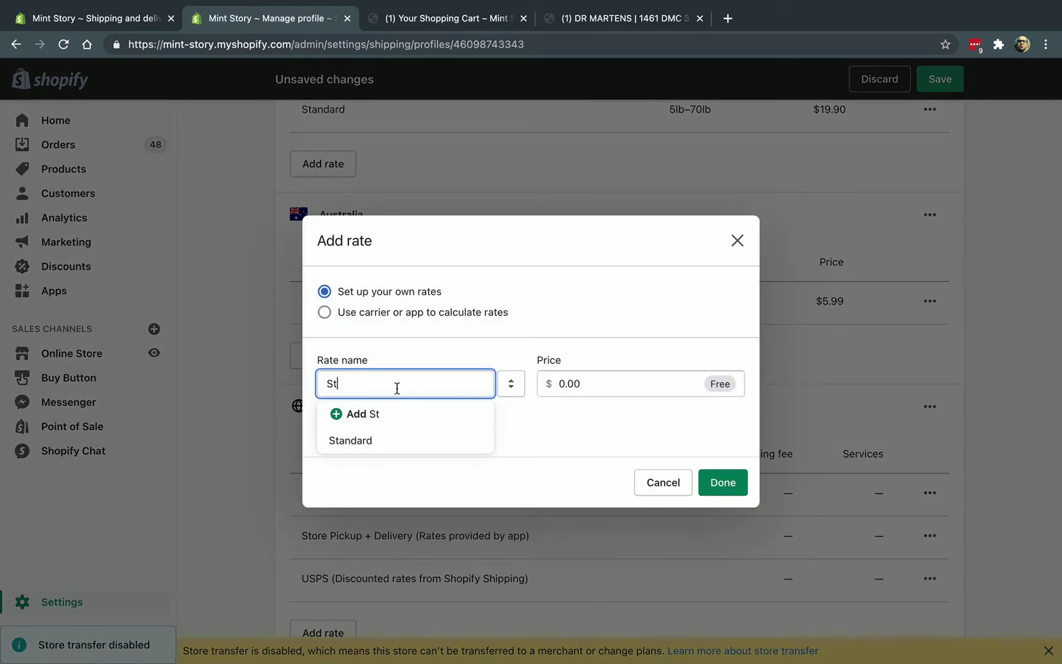
{"action": "type", "text": "andard Shi"}
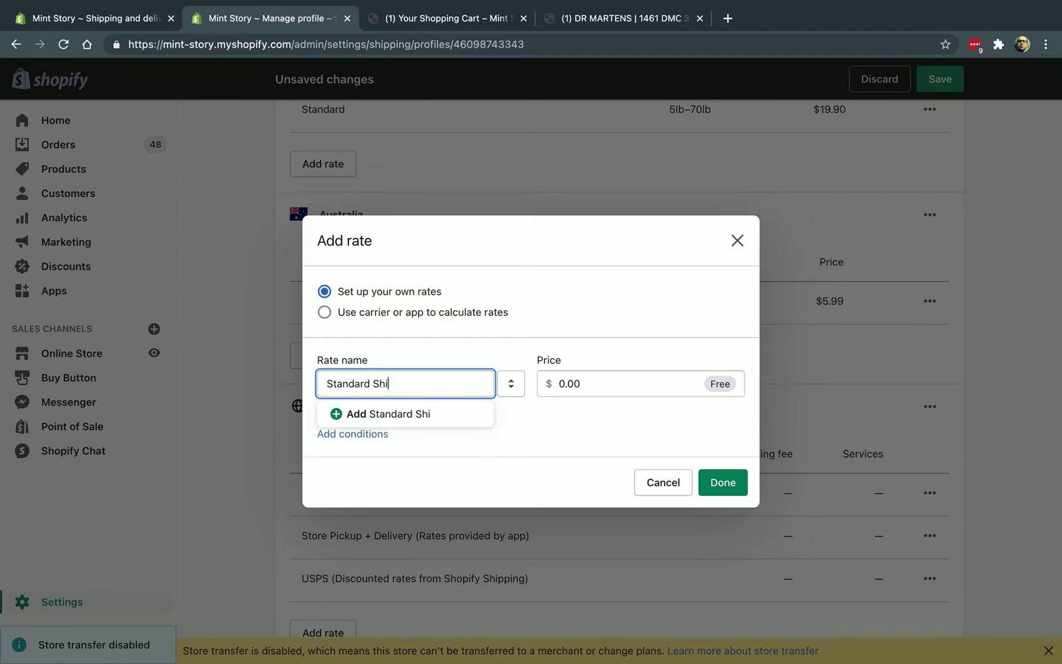
{"action": "type", "text": "pping"}
{"action": "left_click", "coordinate": [352, 433]}
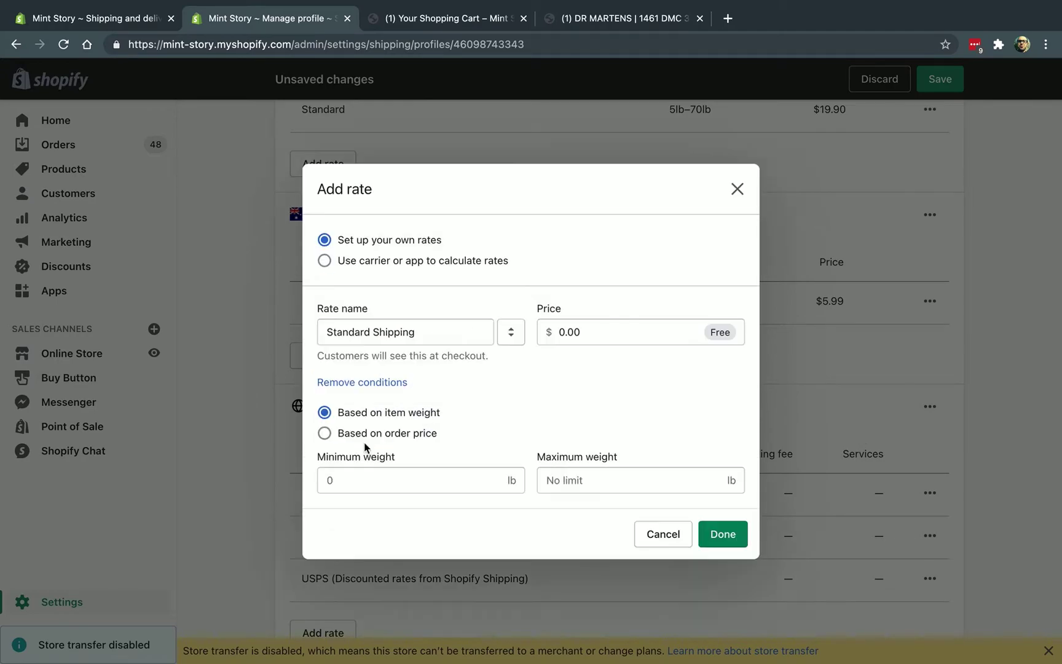
{"action": "left_click", "coordinate": [404, 476]}
{"action": "type", "text": "50"}
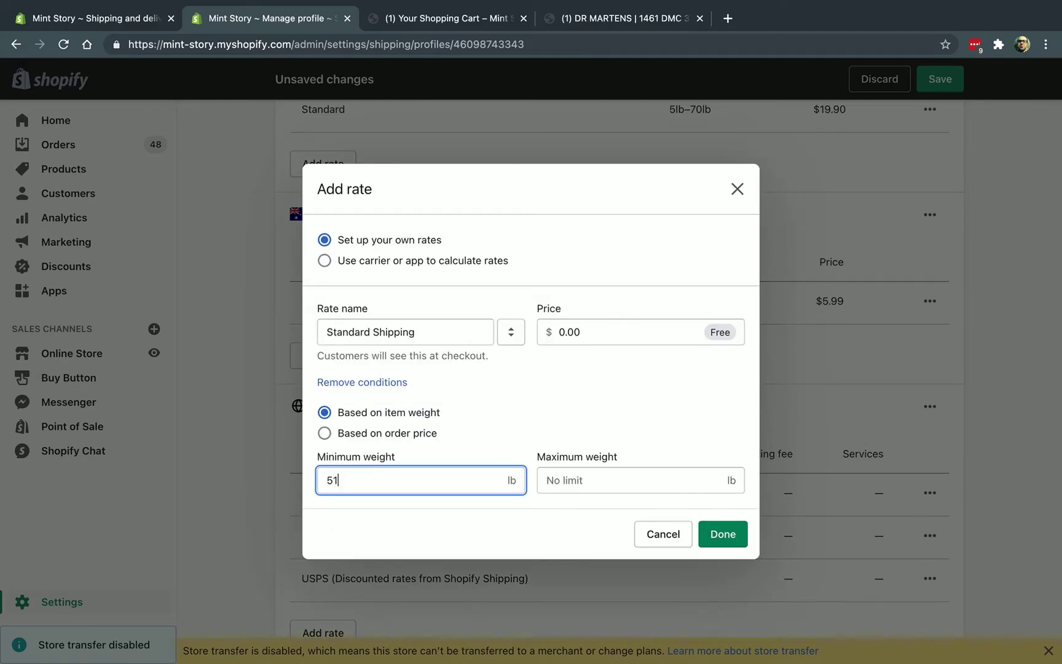
{"action": "left_click", "coordinate": [566, 480]}
{"action": "type", "text": "100"}
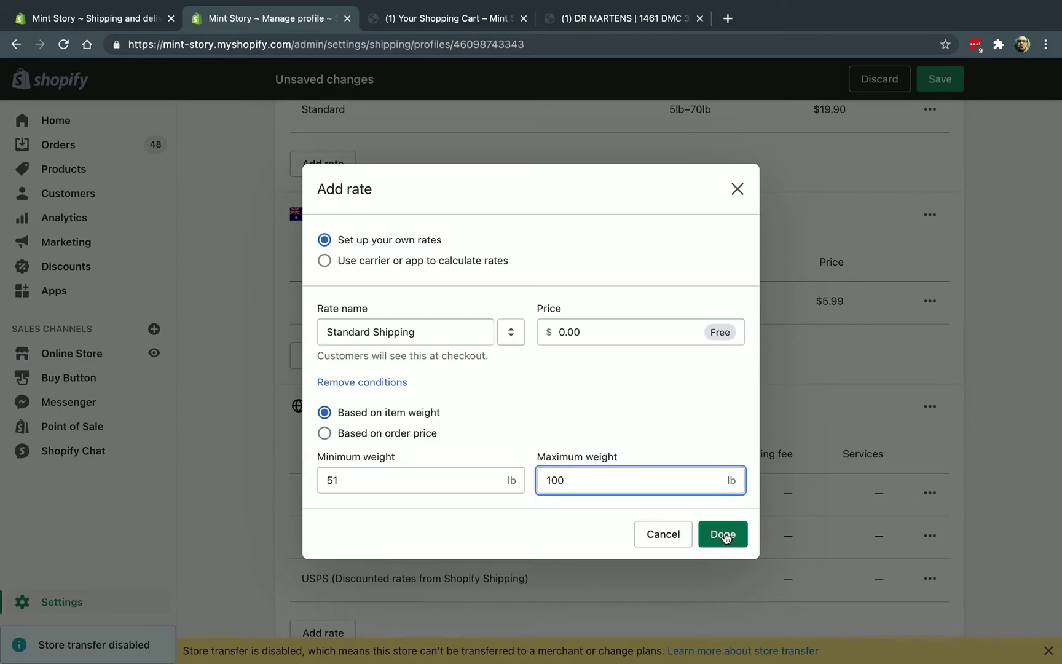
{"action": "left_click", "coordinate": [724, 533]}
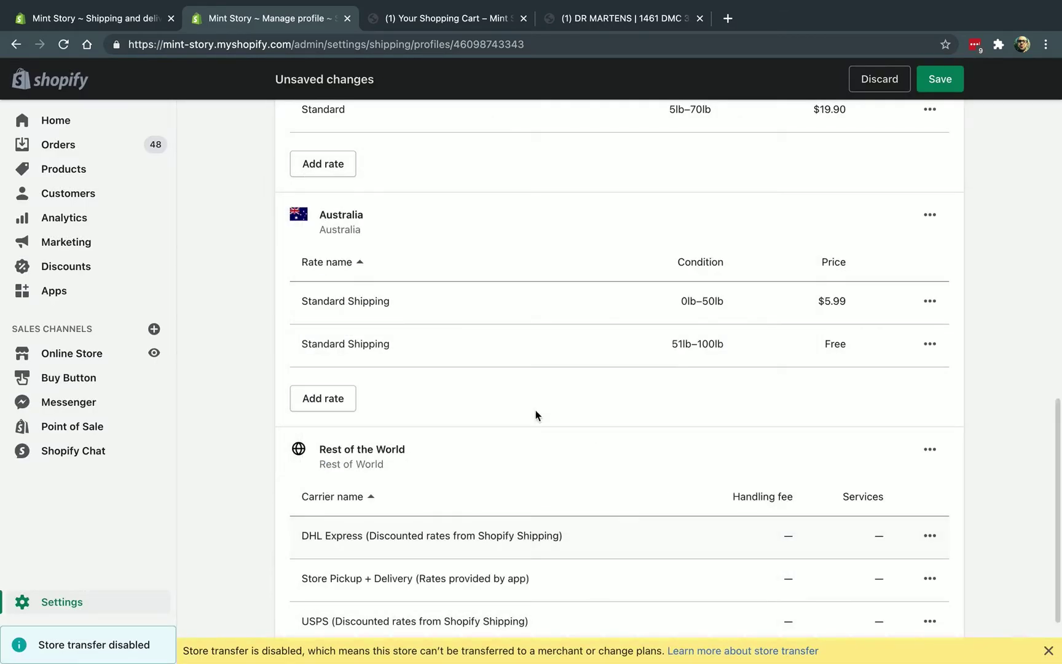
Step: Start another Australia rate with a weight condition of 101 lb minimum
{"action": "left_click", "coordinate": [328, 397]}
{"action": "left_click", "coordinate": [403, 383]}
{"action": "type", "text": "Sat"}
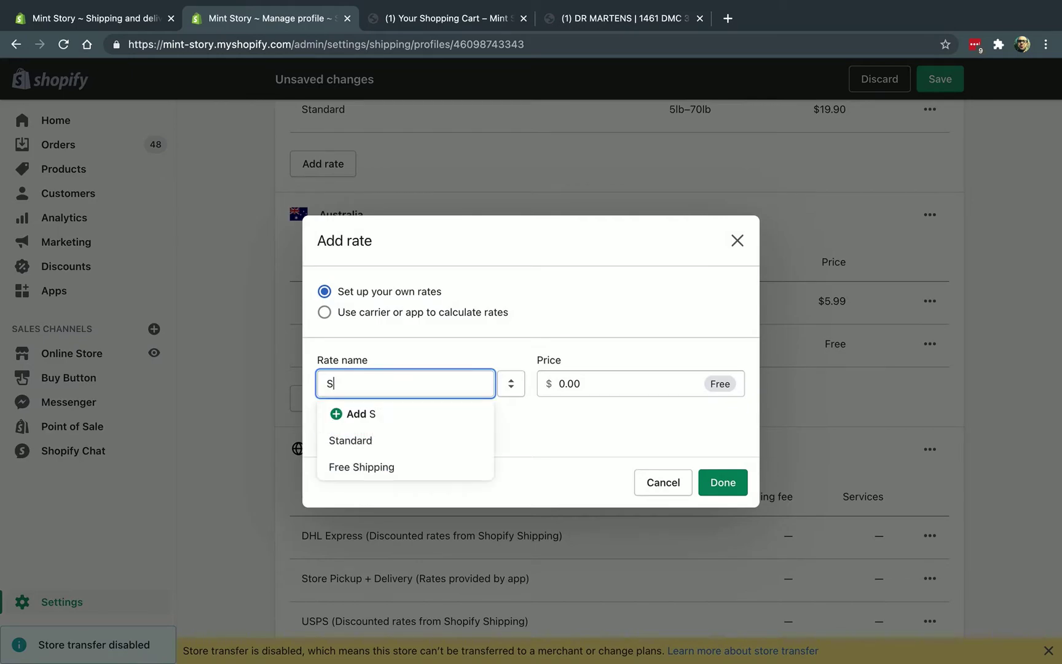
{"action": "key", "text": "BackSpace"}
{"action": "key", "text": "BackSpace"}
{"action": "type", "text": "tandard "}
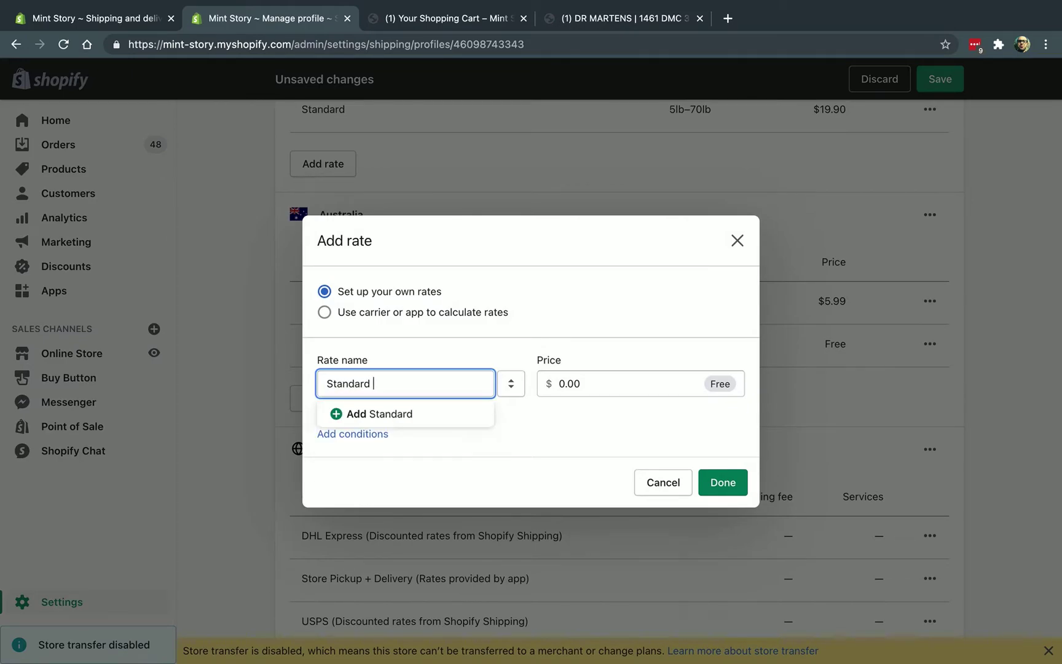
{"action": "type", "text": "Shipping"}
{"action": "left_click", "coordinate": [476, 414]}
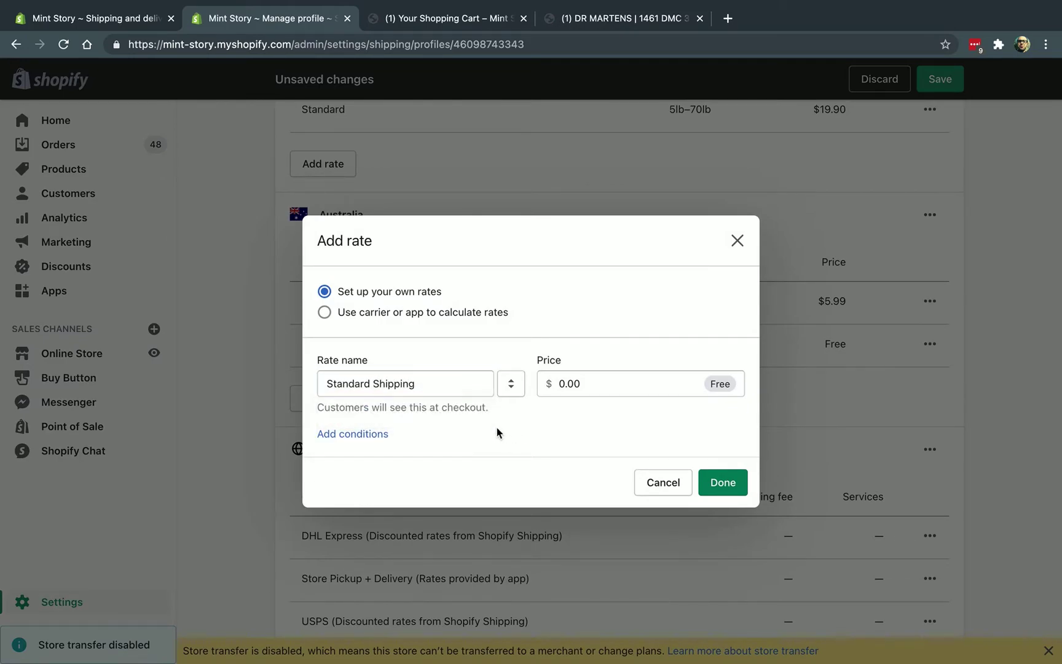
{"action": "left_click", "coordinate": [344, 434]}
{"action": "left_click", "coordinate": [417, 479]}
{"action": "type", "text": "101"}
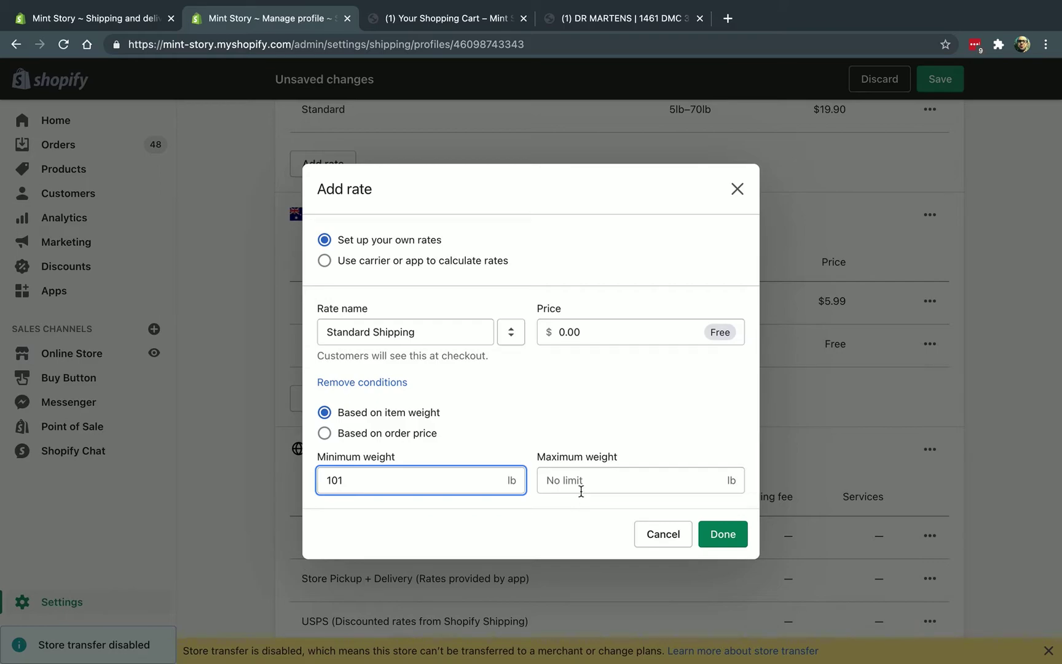
{"action": "left_click", "coordinate": [608, 428]}
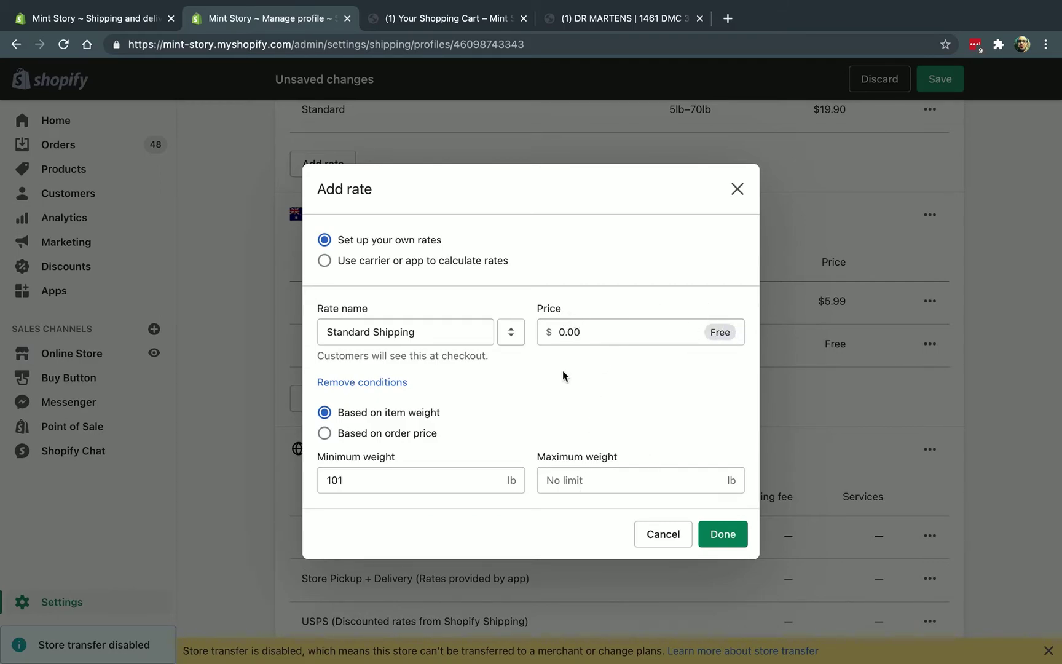
Step: Rename the rate to 'Free Shipping' and add it to the zone
{"action": "double_click", "coordinate": [449, 333]}
{"action": "key", "text": "super+a"}
{"action": "type", "text": "Free Shipping"}
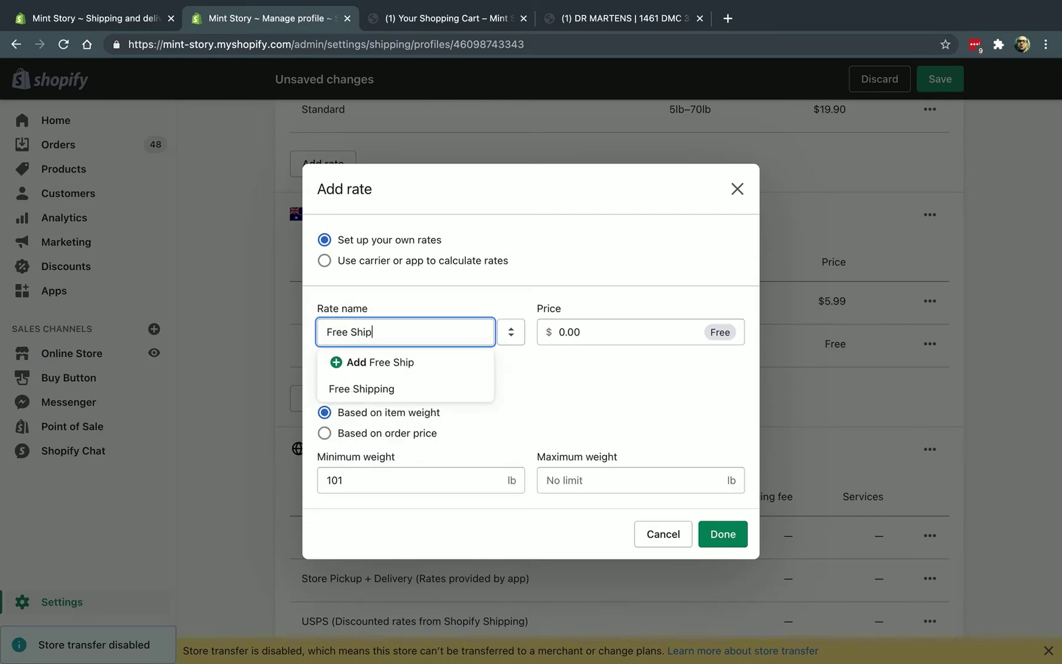
{"action": "left_click", "coordinate": [606, 381]}
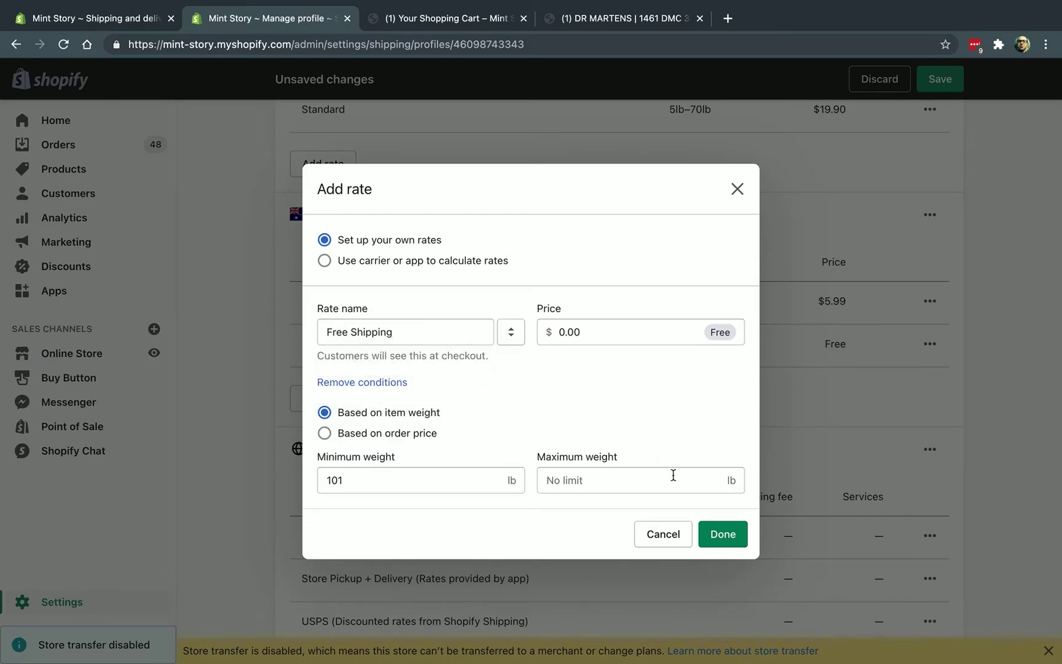
{"action": "left_click", "coordinate": [716, 532]}
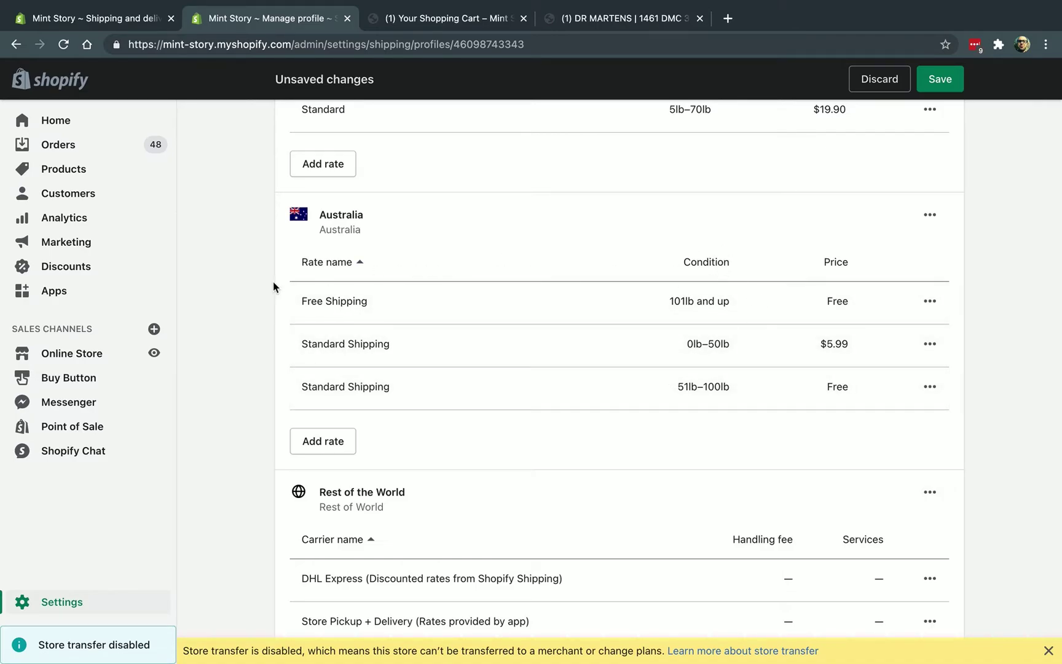
Step: Change the 51–100 lb Standard Shipping rate's price from Free to $8.88
{"action": "left_click", "coordinate": [930, 386]}
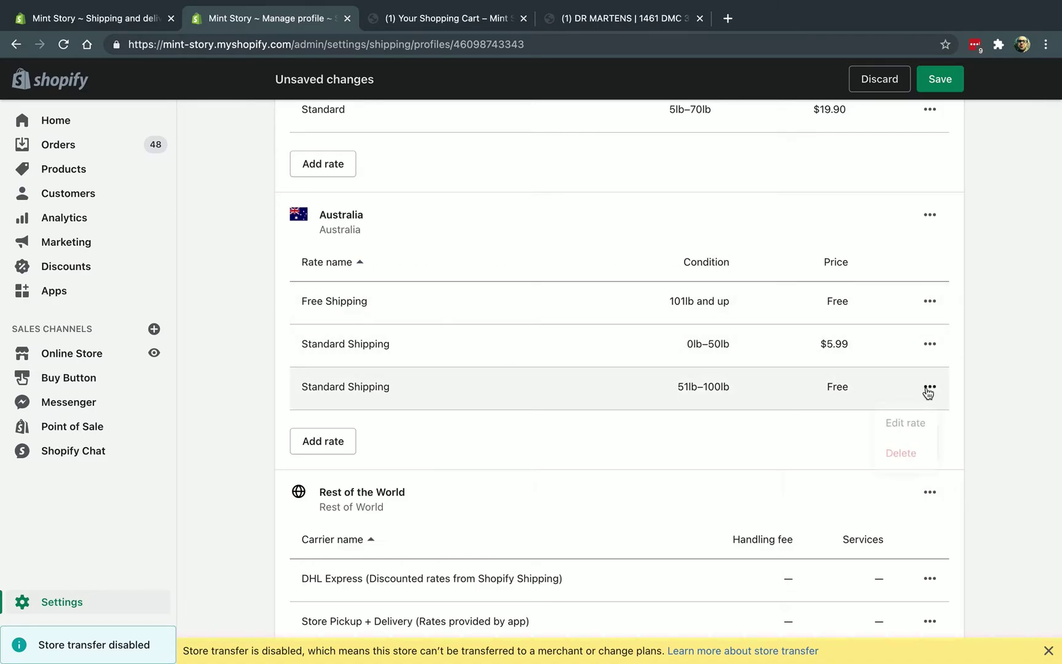
{"action": "left_click", "coordinate": [900, 421]}
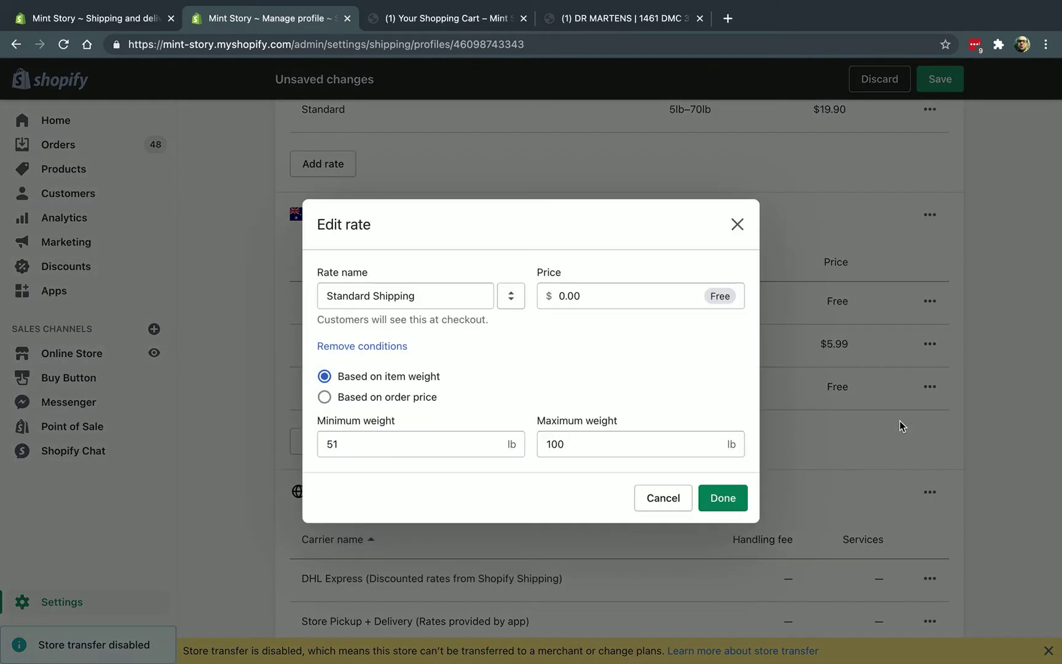
{"action": "left_click", "coordinate": [581, 296]}
{"action": "type", "text": "8.88"}
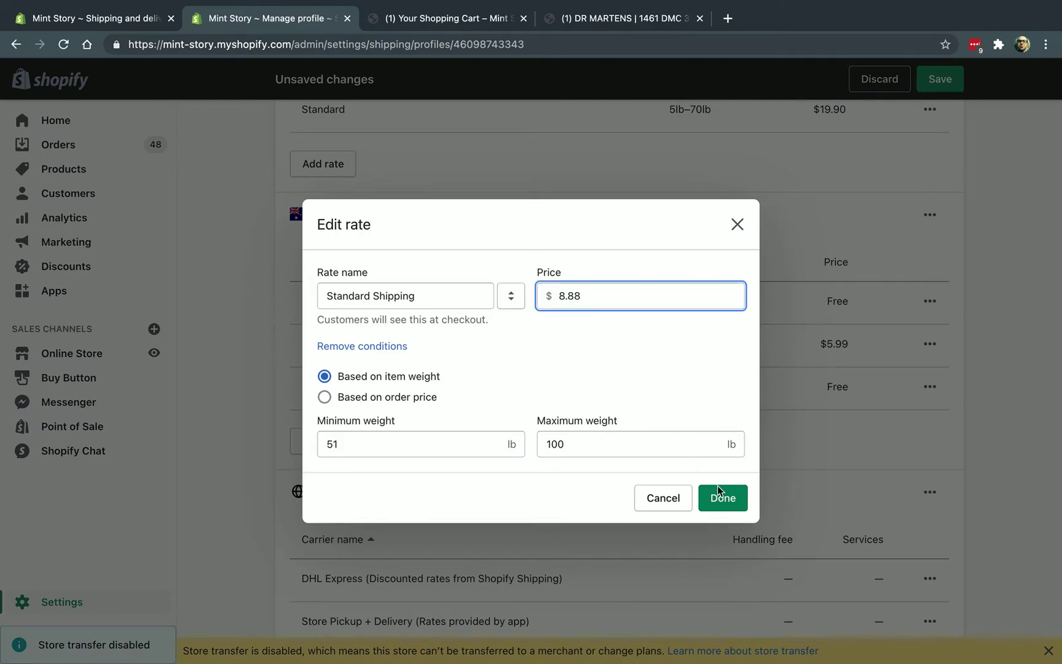
{"action": "left_click", "coordinate": [720, 496]}
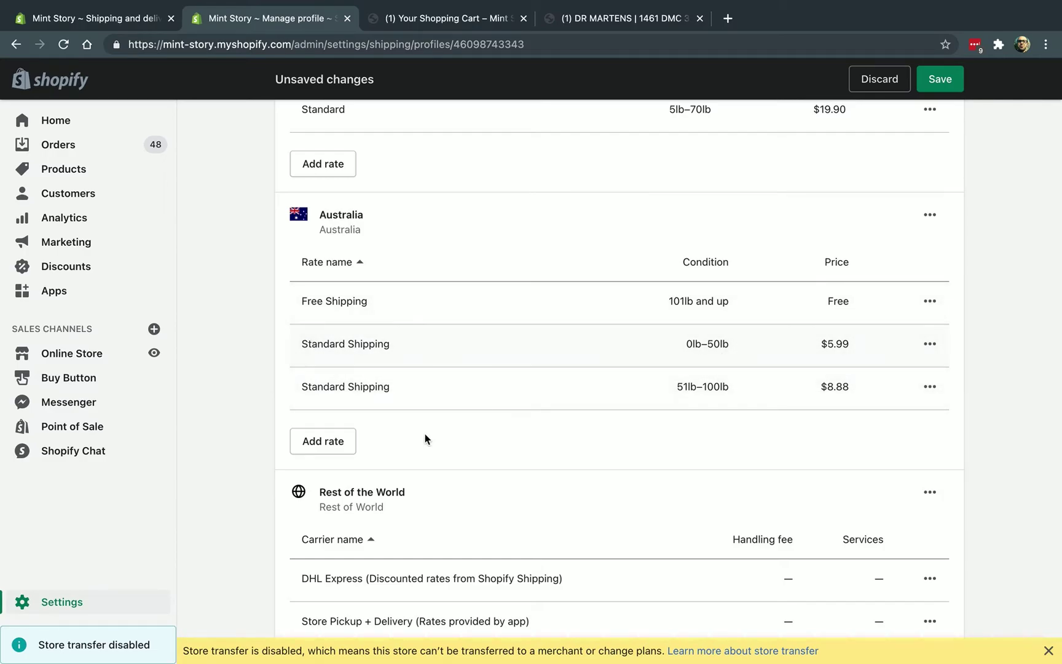
Step: Start a 'Standard 1' rate for Australia with conditions based on order price
{"action": "left_click", "coordinate": [343, 451]}
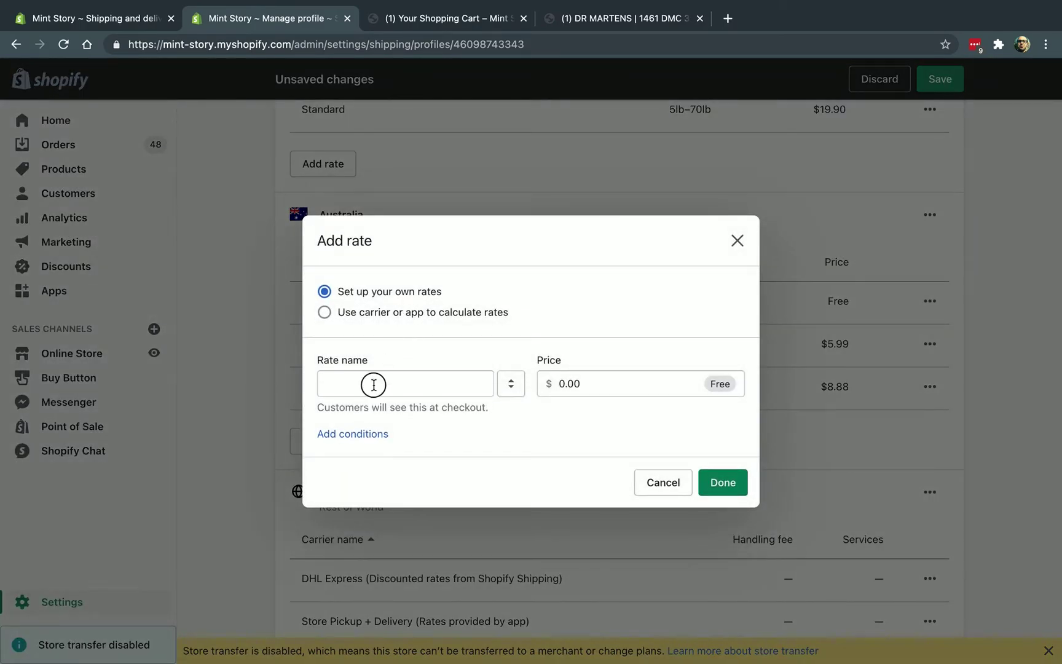
{"action": "left_click", "coordinate": [373, 384]}
{"action": "type", "text": "Standard 1"}
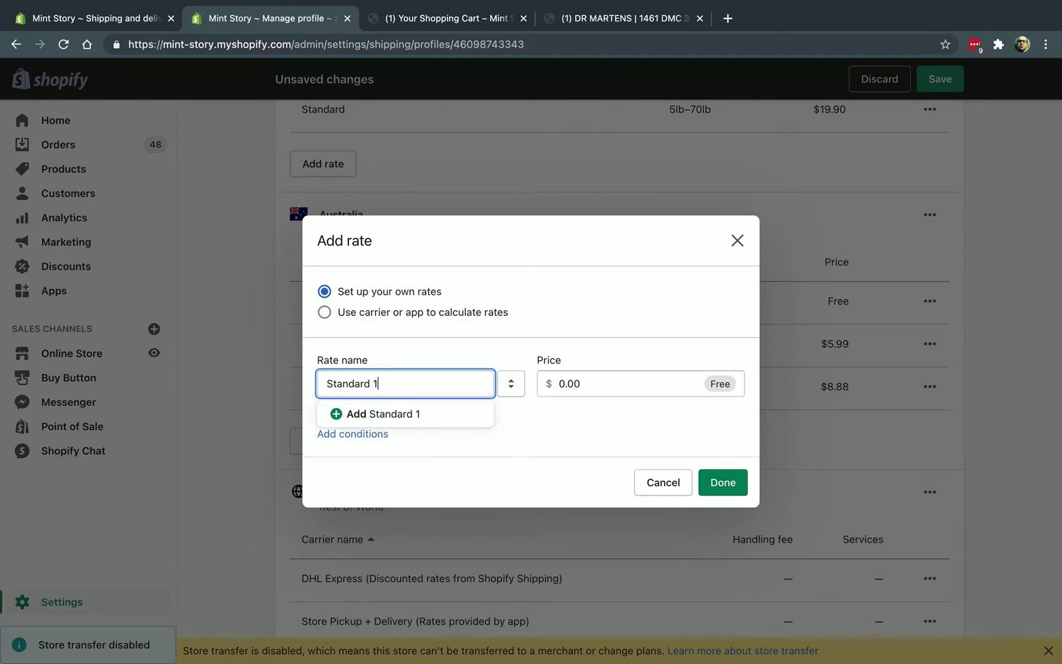
{"action": "left_click", "coordinate": [478, 441]}
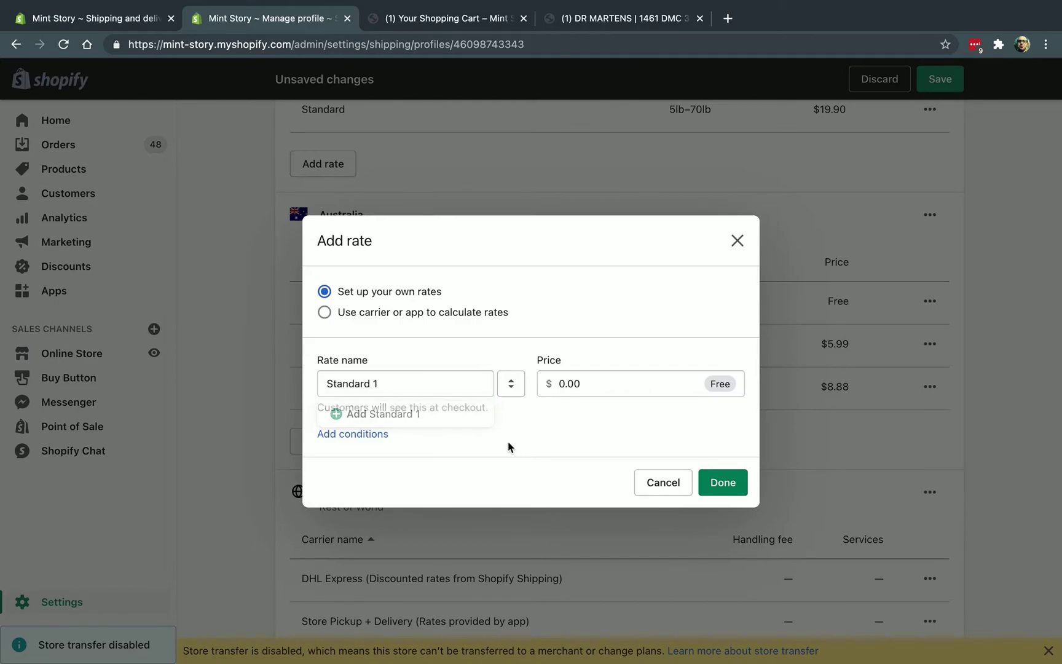
{"action": "left_click", "coordinate": [368, 434]}
{"action": "left_click", "coordinate": [394, 434]}
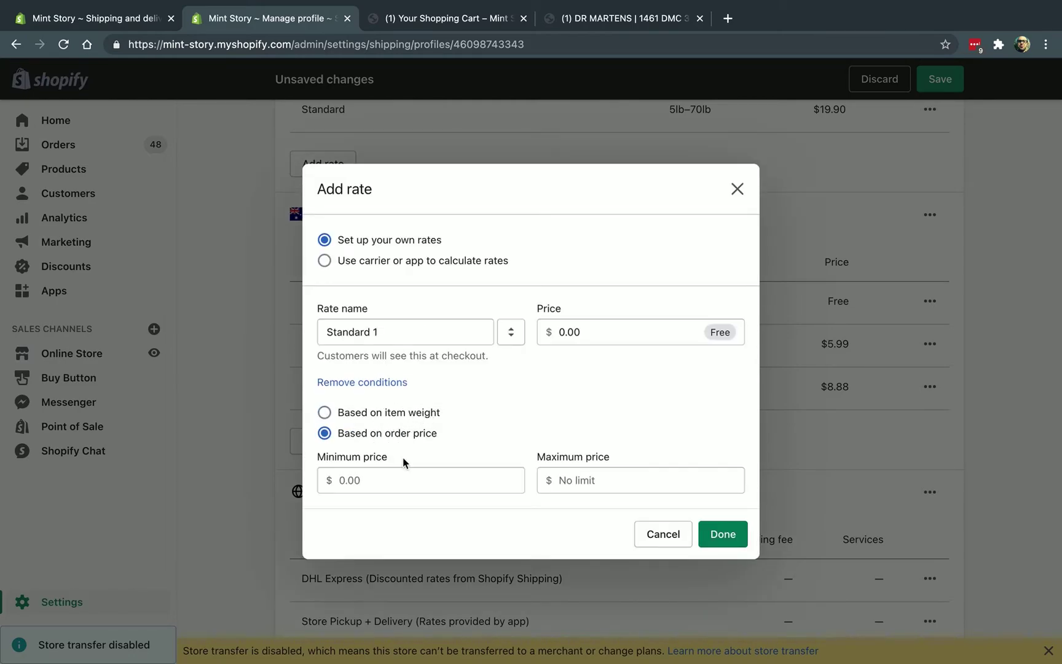
Step: Set the order price range to $0.00–$150.00 with a $3.33 rate and add it
{"action": "left_click", "coordinate": [426, 481]}
{"action": "left_click", "coordinate": [597, 485]}
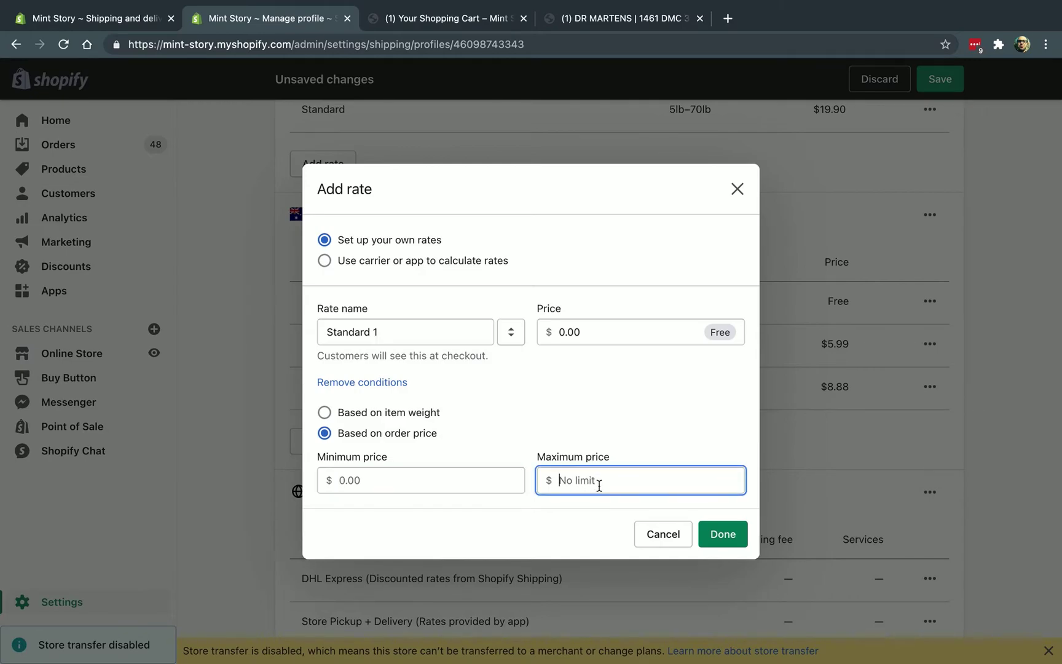
{"action": "type", "text": "150"}
{"action": "left_click", "coordinate": [615, 329]}
{"action": "type", "text": "3.33"}
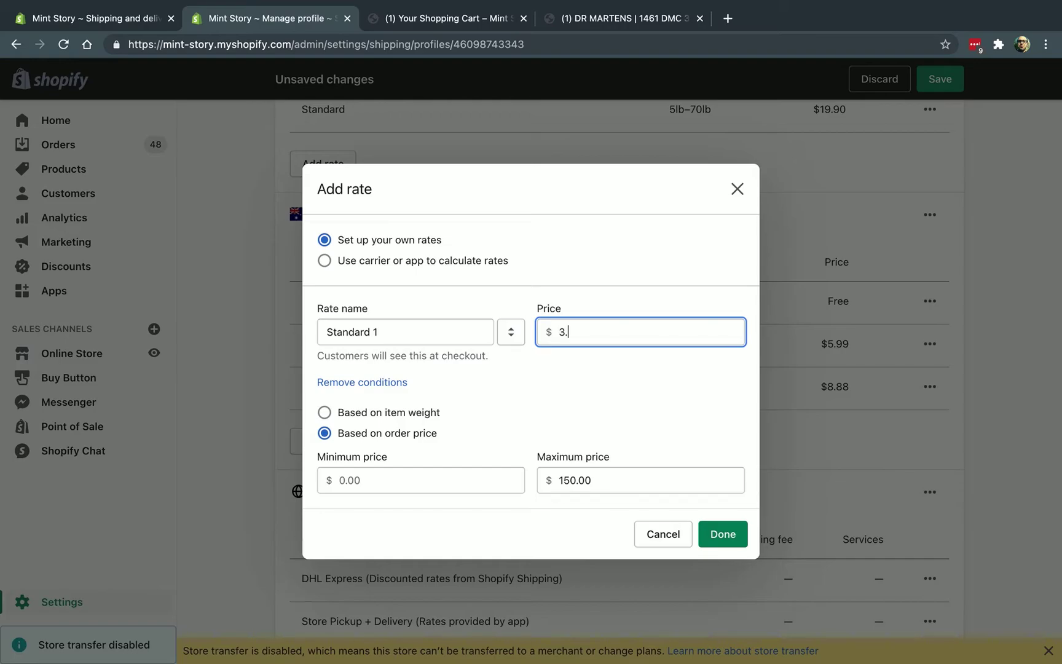
{"action": "left_click", "coordinate": [733, 536]}
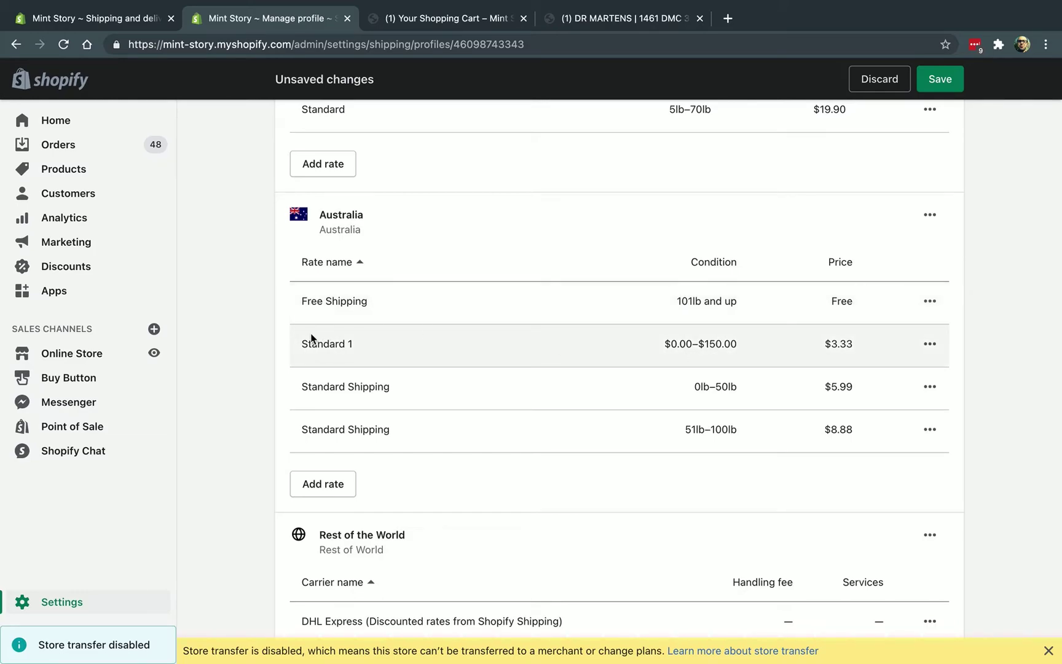
{"action": "left_click_drag", "start_coordinate": [301, 343], "coordinate": [350, 343]}
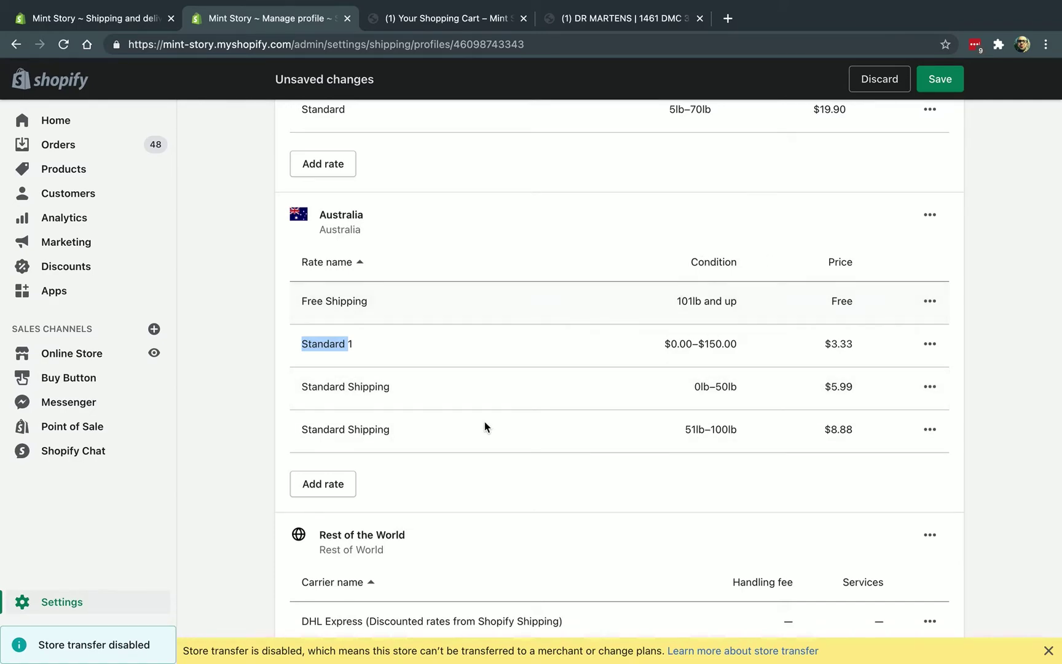
Step: Save the General profile, keeping Australia's four rates, including Standard 1 at $3.33
{"action": "left_click", "coordinate": [459, 489]}
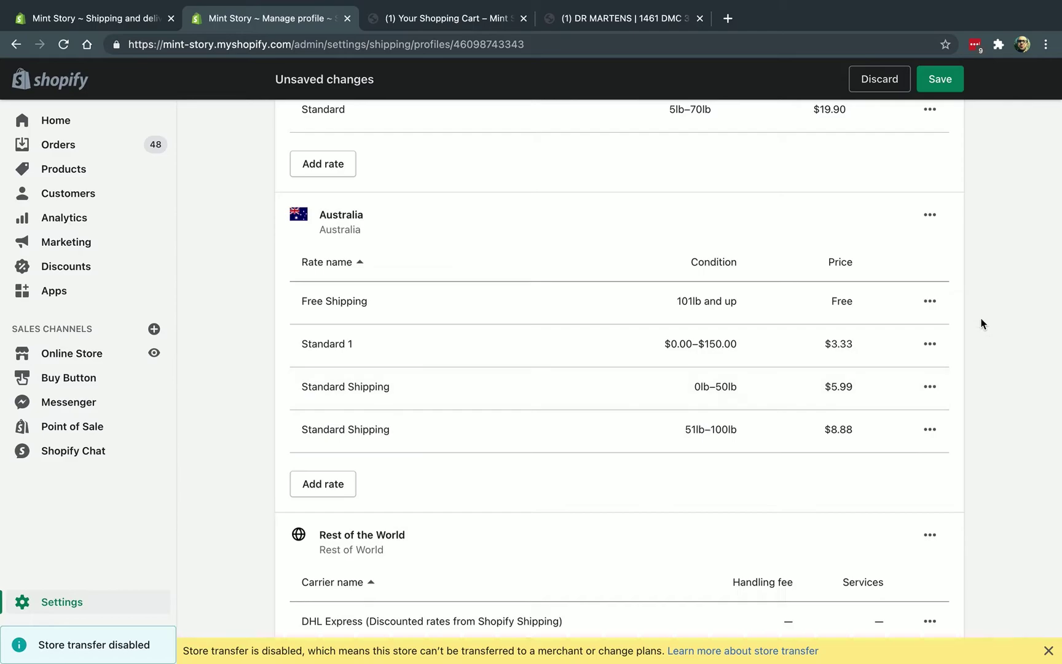
{"action": "left_click", "coordinate": [936, 79]}
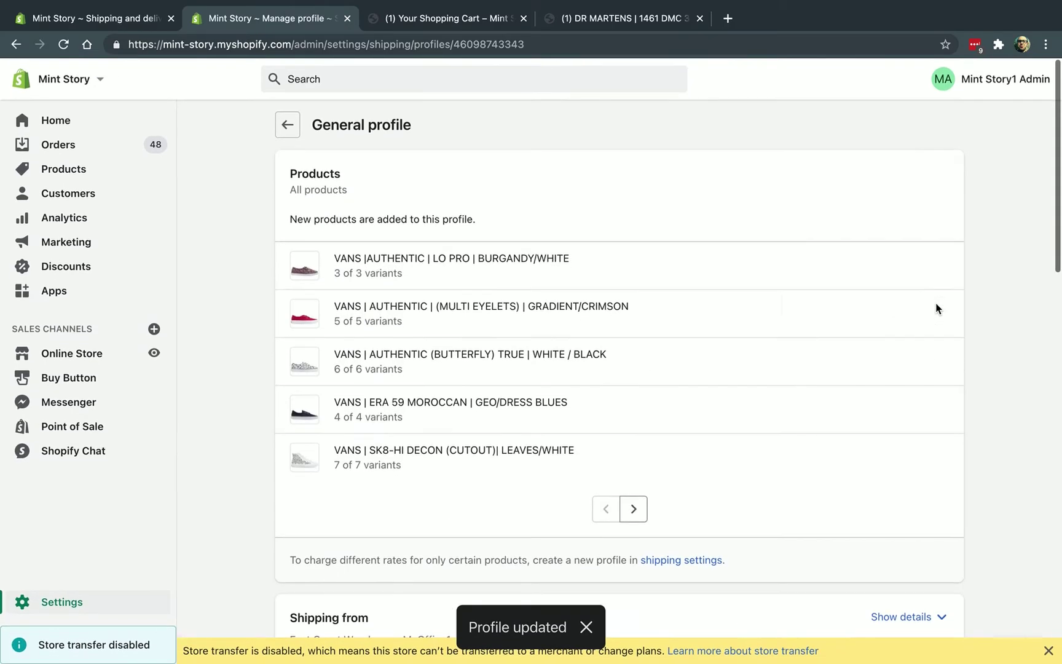
{"action": "scroll", "coordinate": [935, 308], "scroll_direction": "down", "scroll_amount": 6}
{"action": "scroll", "coordinate": [936, 307], "scroll_direction": "down", "scroll_amount": 1}
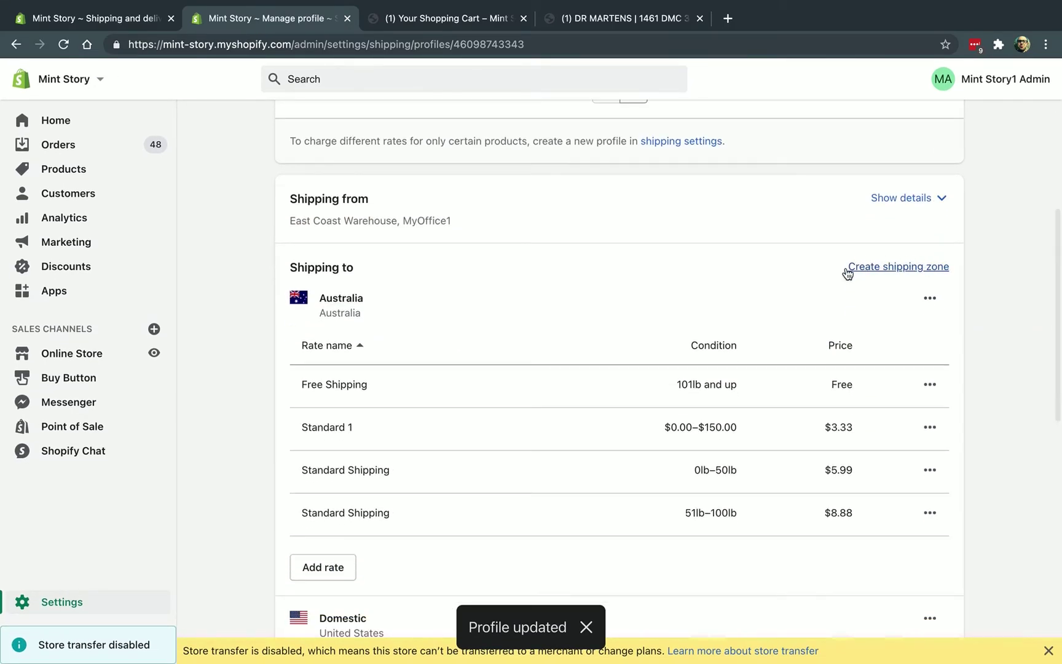
{"action": "scroll", "coordinate": [343, 301], "scroll_direction": "down", "scroll_amount": 5}
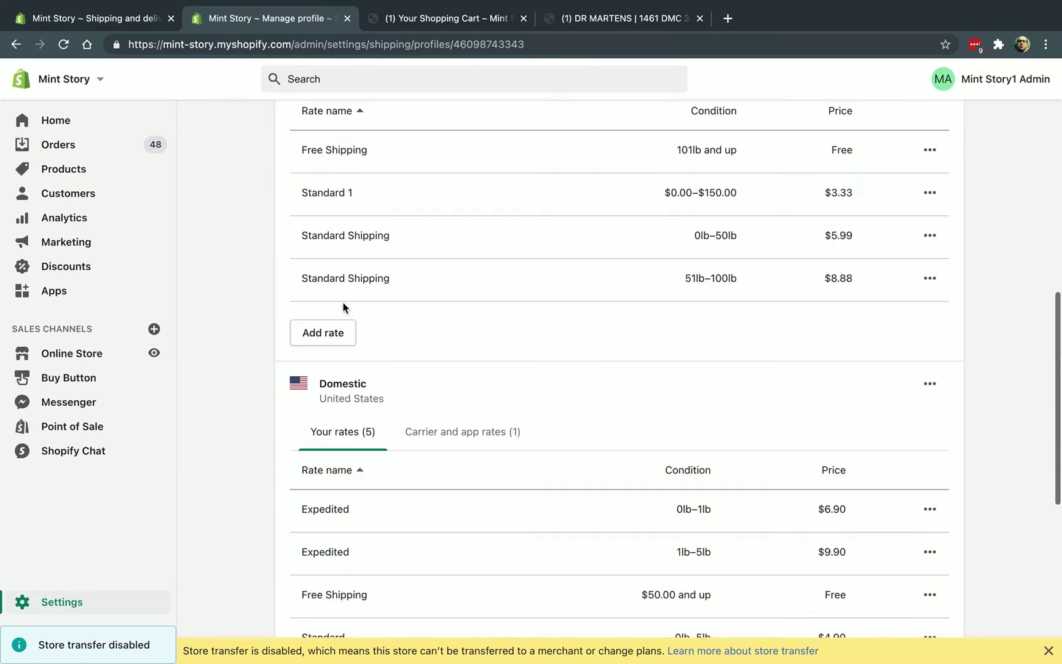
{"action": "scroll", "coordinate": [371, 372], "scroll_direction": "down", "scroll_amount": 5}
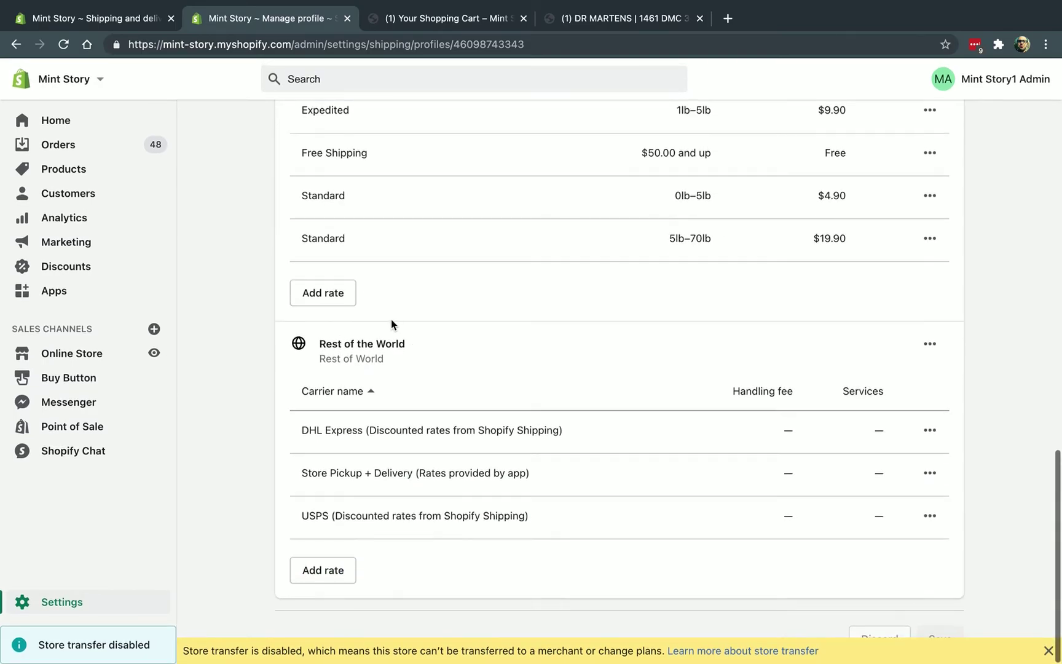
{"action": "left_click", "coordinate": [930, 343]}
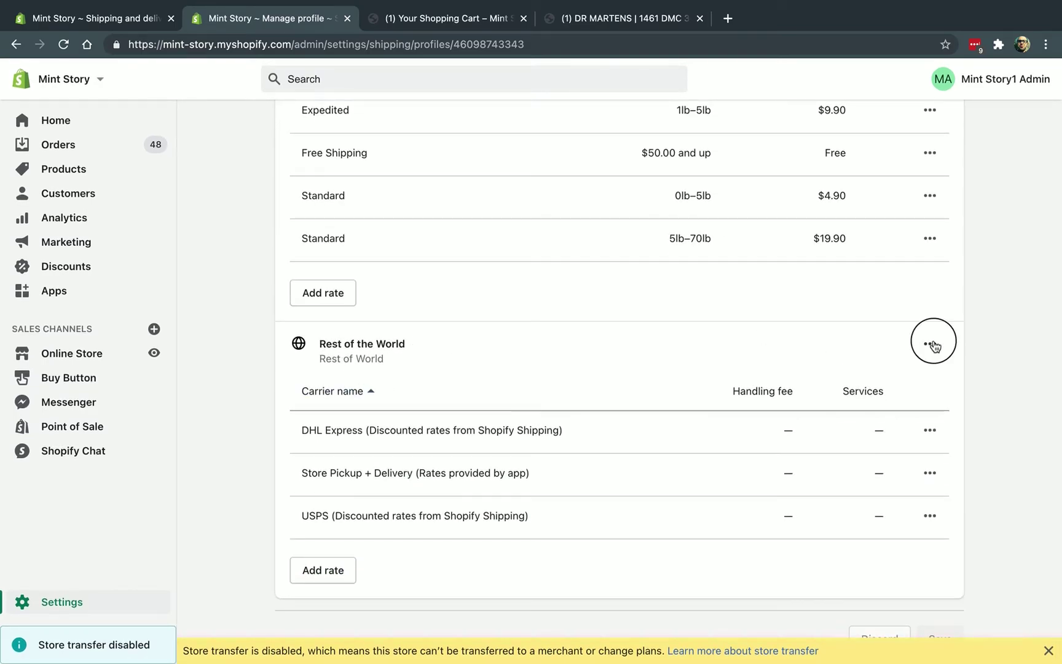
{"action": "left_click", "coordinate": [990, 360]}
{"action": "scroll", "coordinate": [991, 361], "scroll_direction": "up", "scroll_amount": 3}
{"action": "scroll", "coordinate": [990, 360], "scroll_direction": "up", "scroll_amount": 8}
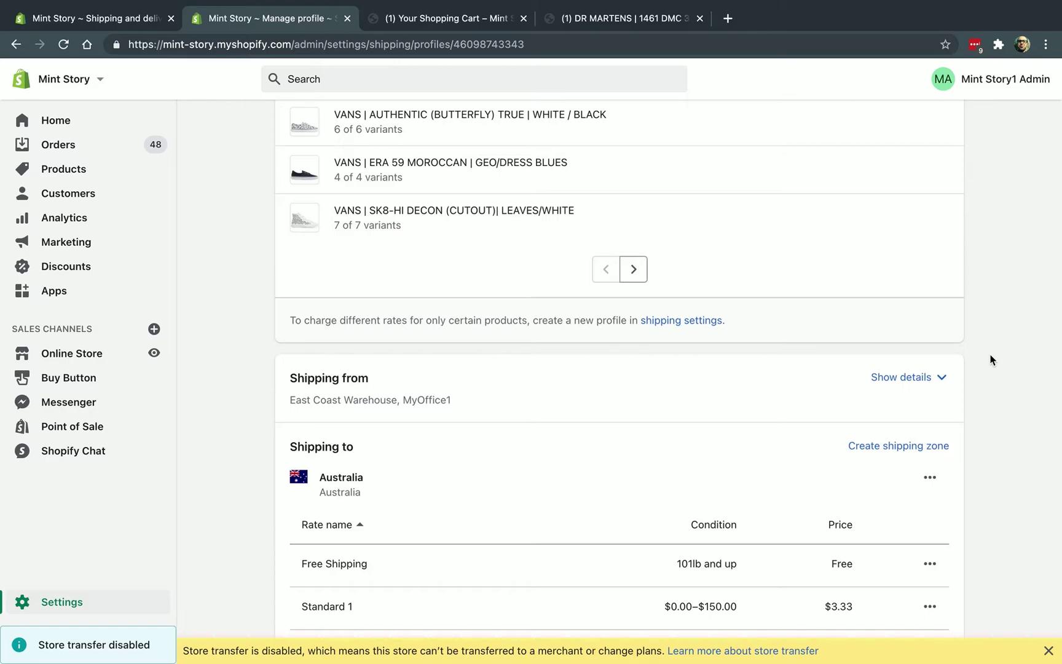
{"action": "scroll", "coordinate": [991, 359], "scroll_direction": "down", "scroll_amount": 10}
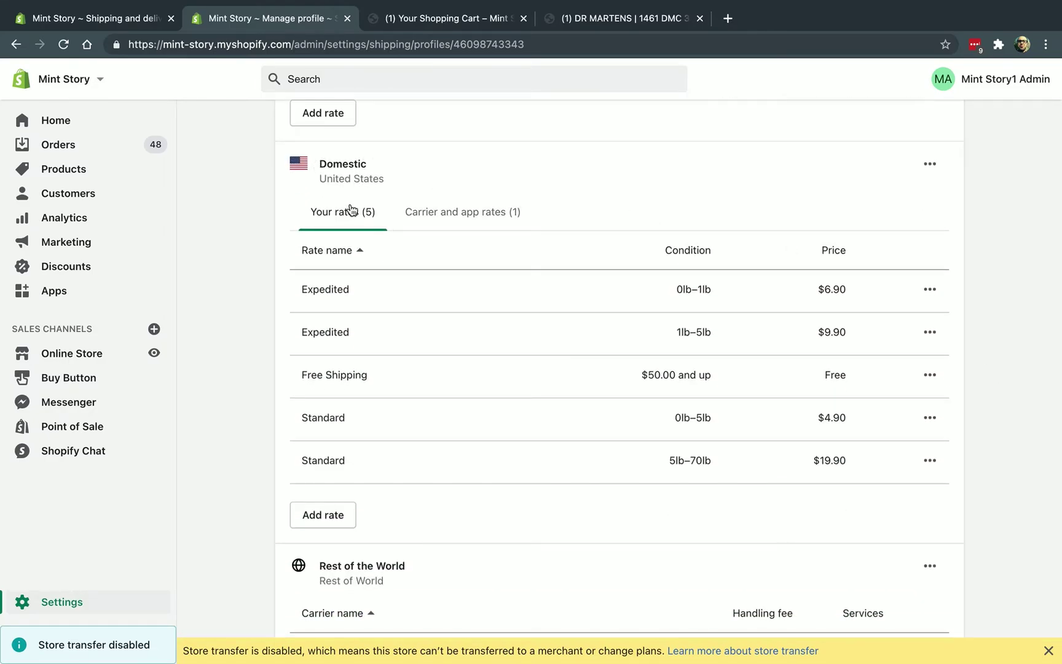
{"action": "left_click", "coordinate": [469, 204]}
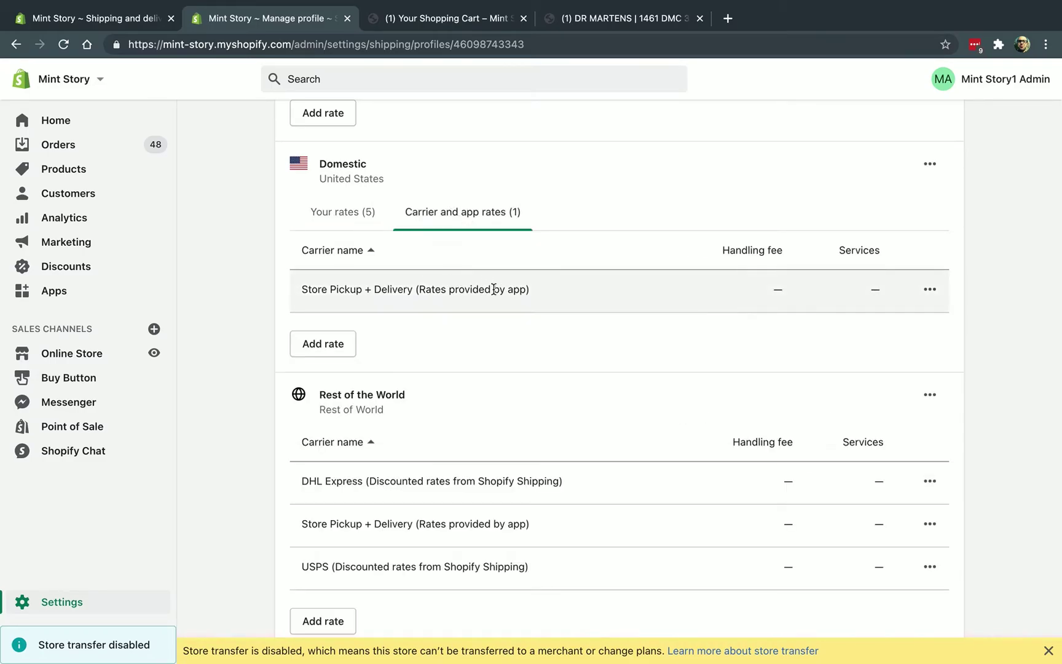
{"action": "left_click", "coordinate": [348, 217]}
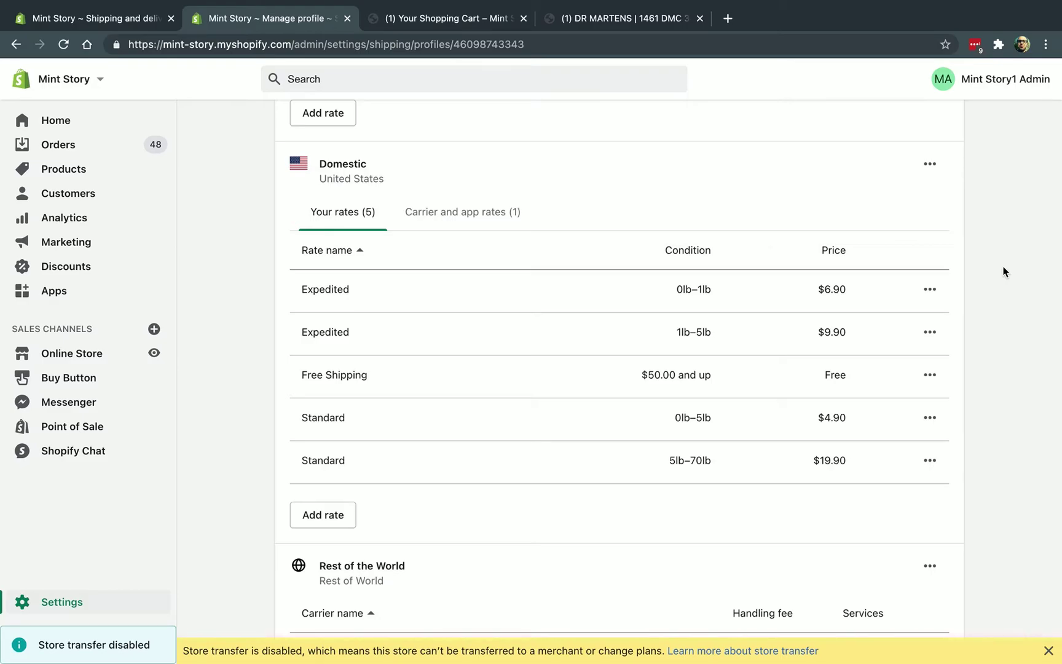
{"action": "left_click", "coordinate": [123, 18]}
{"action": "left_click", "coordinate": [110, 177]}
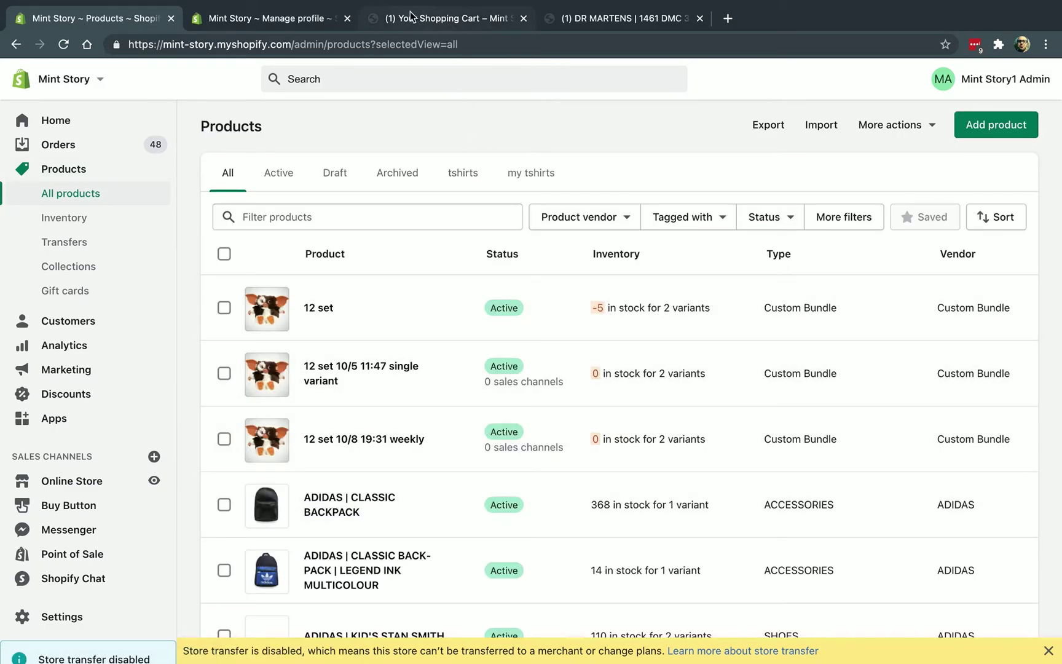
{"action": "left_click", "coordinate": [310, 21]}
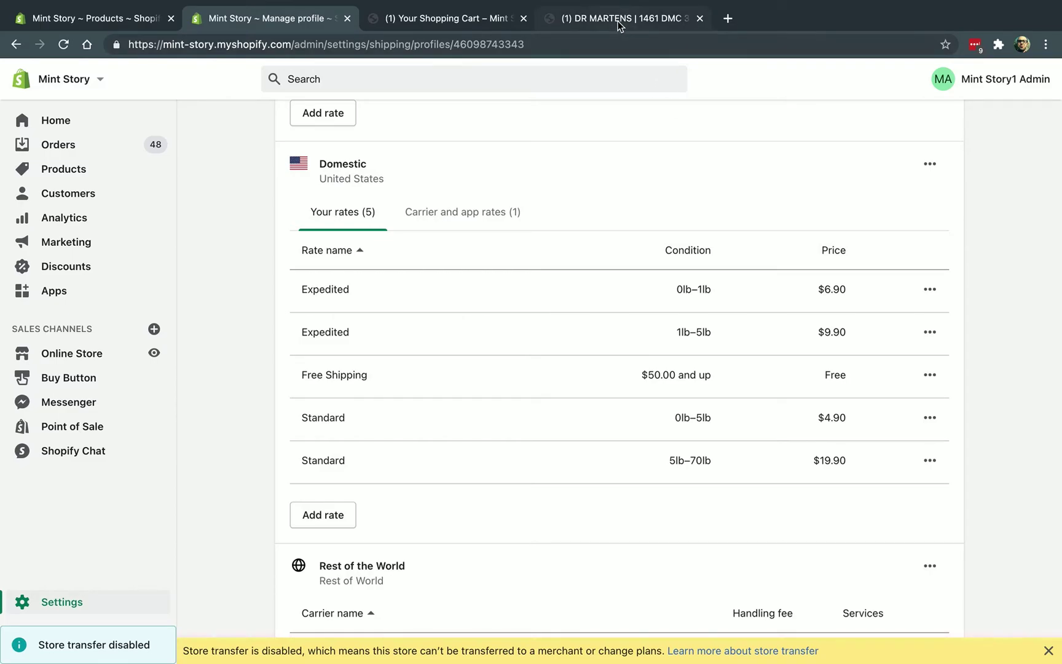
{"action": "scroll", "coordinate": [615, 187], "scroll_direction": "up", "scroll_amount": 10}
{"action": "scroll", "coordinate": [615, 178], "scroll_direction": "up", "scroll_amount": 3}
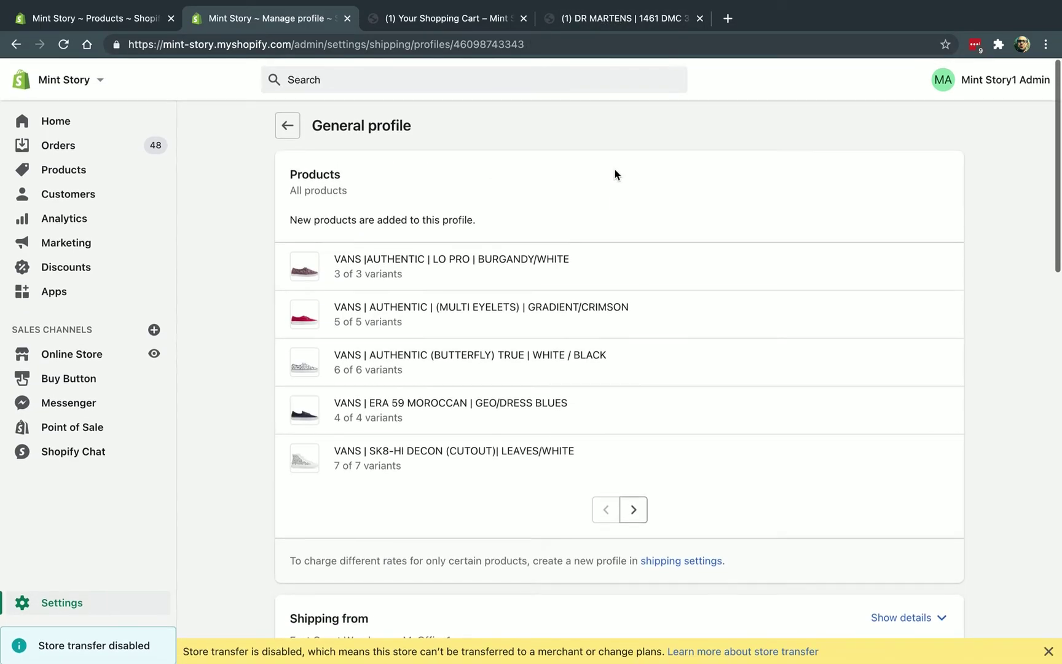
Step: In the storefront cart, remove the DR MARTENS shoe and check out with the backpack
{"action": "left_click", "coordinate": [614, 18]}
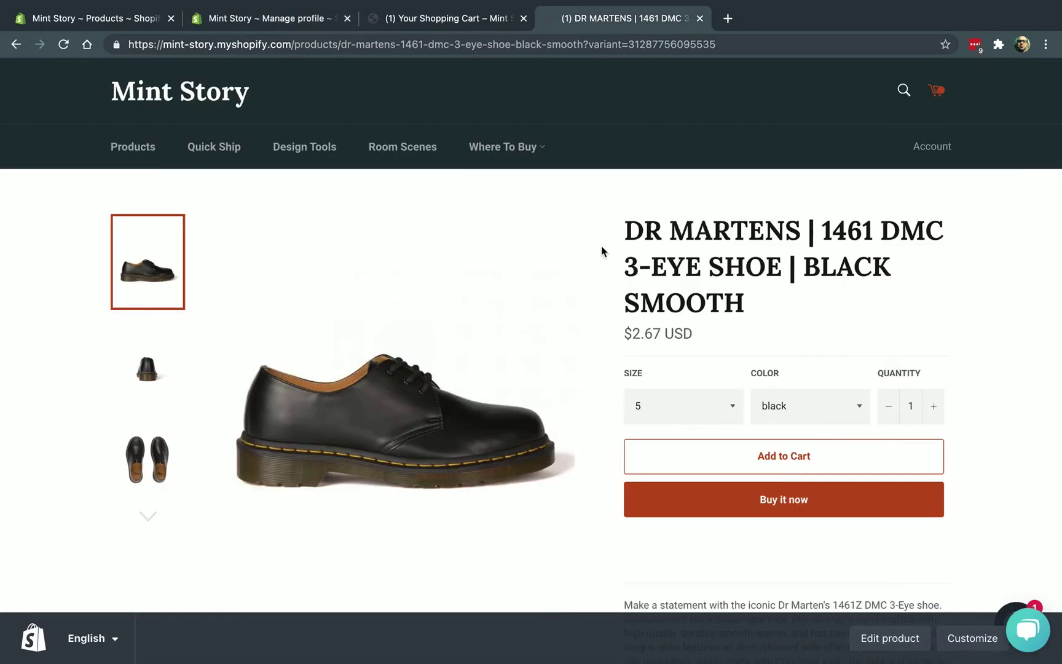
{"action": "left_click", "coordinate": [470, 18]}
{"action": "key", "text": "super+r"}
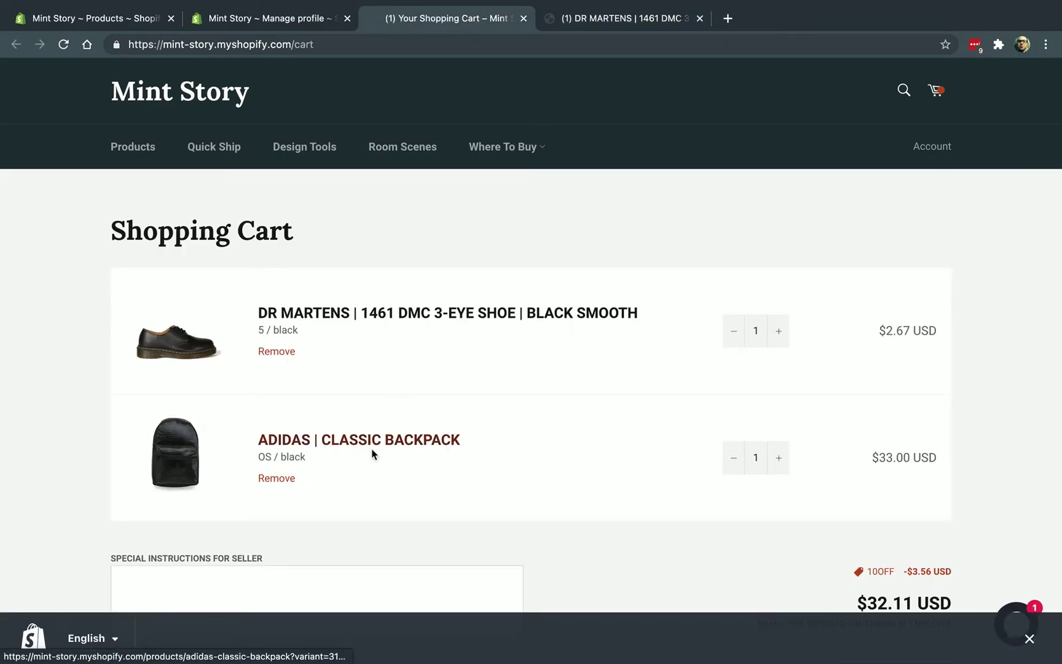
{"action": "left_click", "coordinate": [733, 331]}
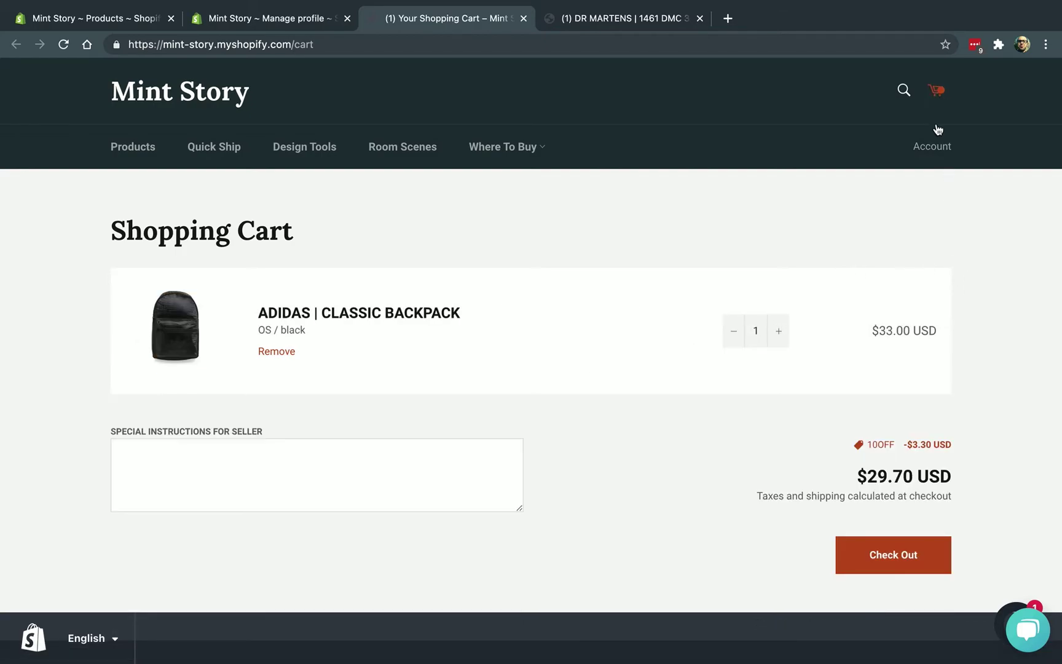
{"action": "left_click", "coordinate": [872, 566]}
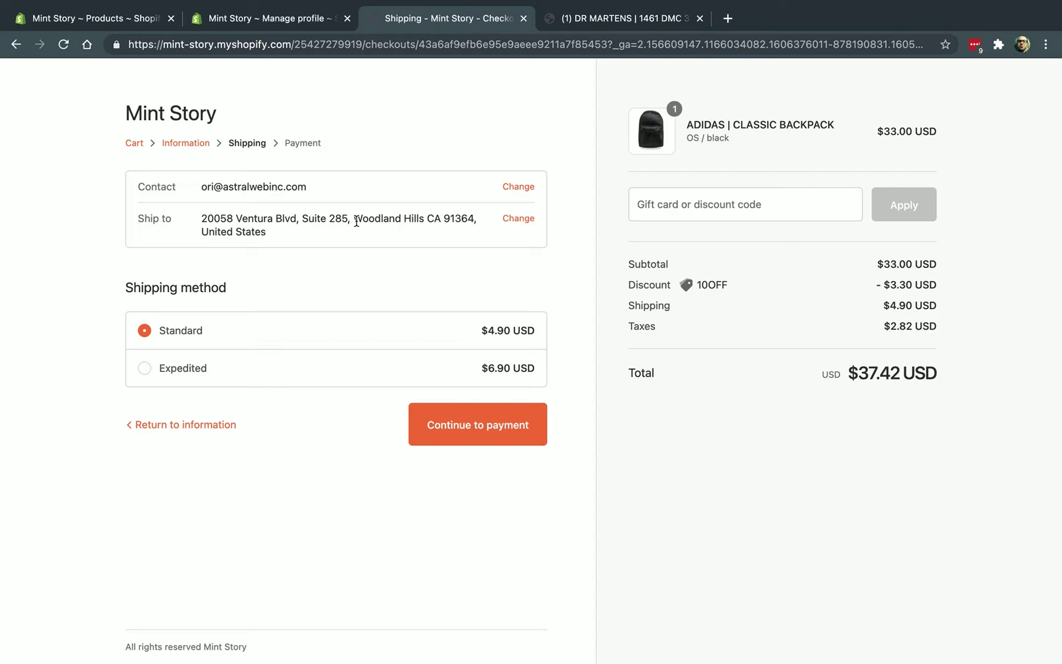
Step: Review the checkout's United States destination and its Standard $4.90 and Expedited $6.90 shipping methods
{"action": "left_click_drag", "start_coordinate": [217, 232], "coordinate": [262, 231]}
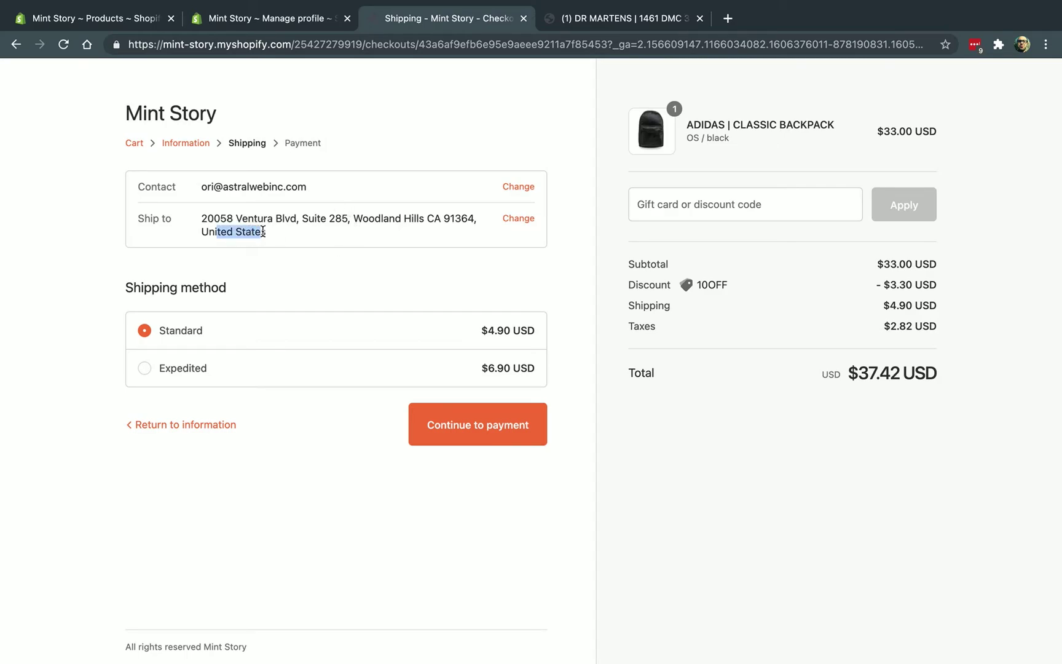
{"action": "left_click", "coordinate": [262, 231]}
{"action": "left_click_drag", "start_coordinate": [127, 288], "coordinate": [227, 289]}
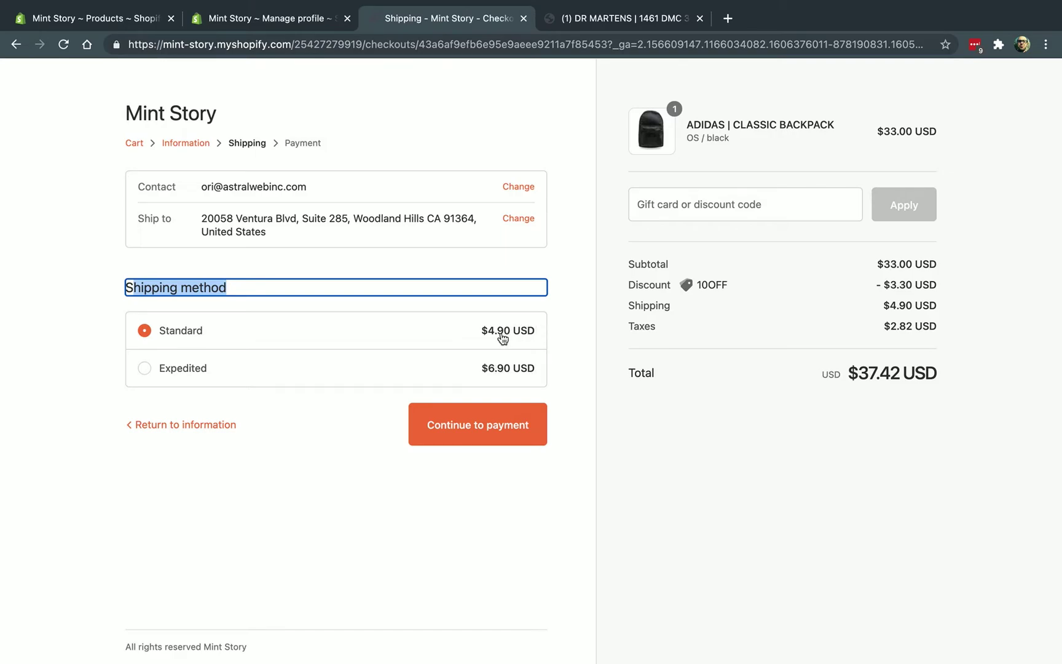
{"action": "left_click", "coordinate": [293, 21]}
{"action": "scroll", "coordinate": [441, 424], "scroll_direction": "down", "scroll_amount": 10}
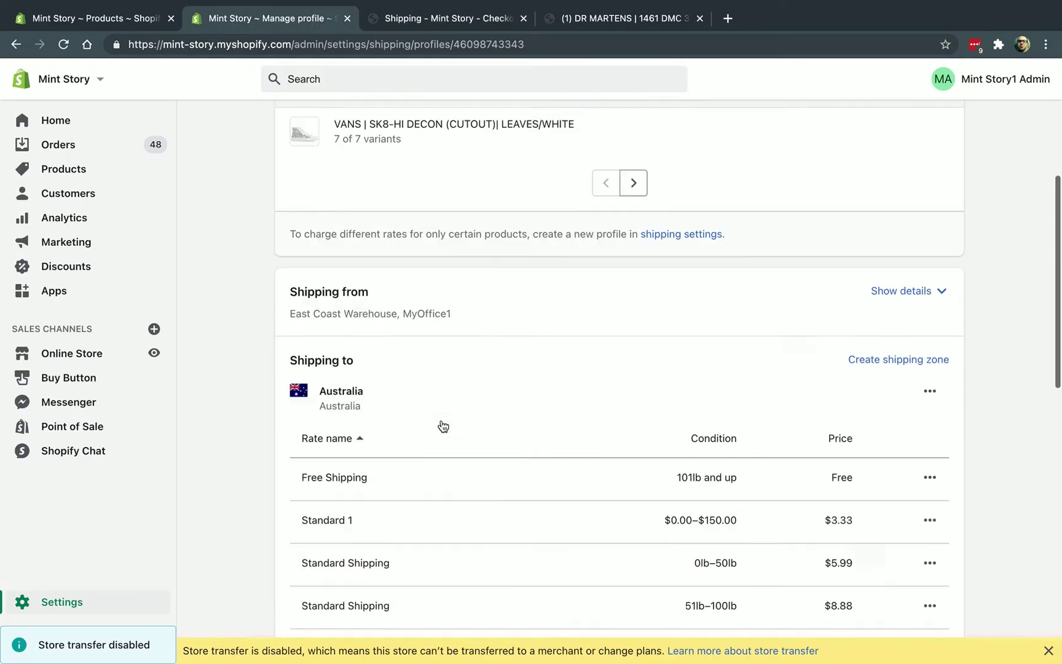
{"action": "scroll", "coordinate": [441, 424], "scroll_direction": "down", "scroll_amount": 5}
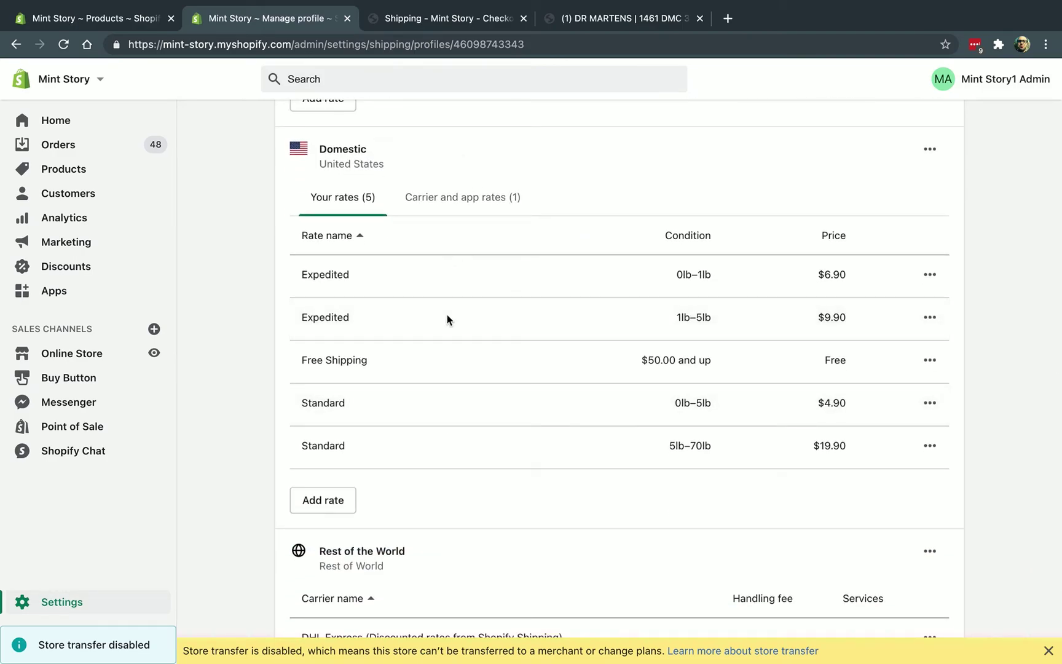
{"action": "left_click_drag", "start_coordinate": [646, 399], "coordinate": [713, 401]}
{"action": "left_click", "coordinate": [510, 19]}
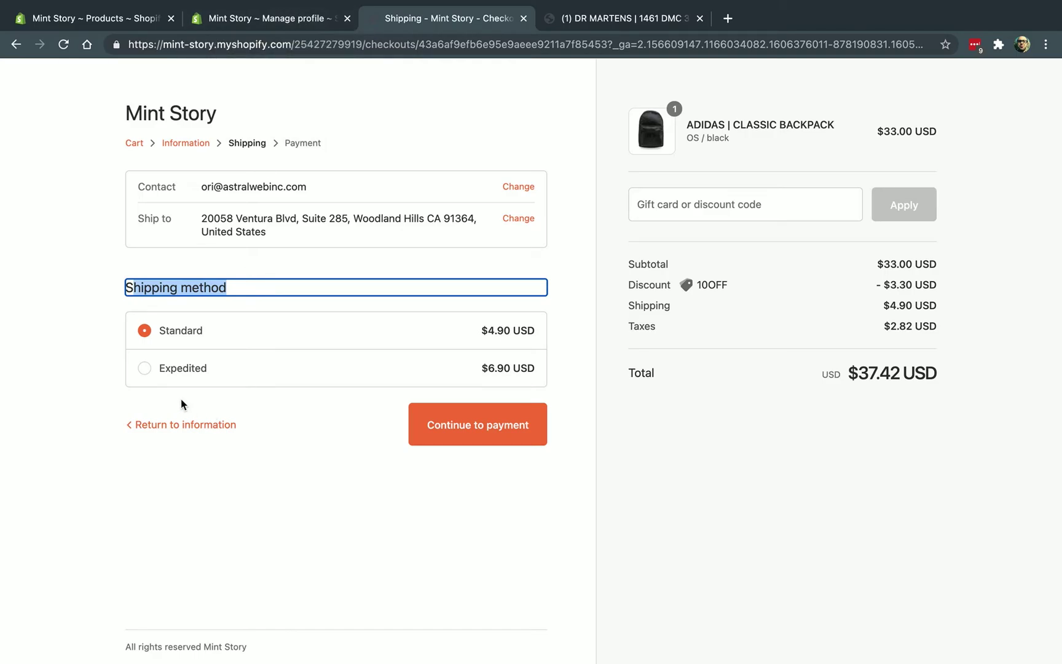
{"action": "left_click", "coordinate": [311, 22]}
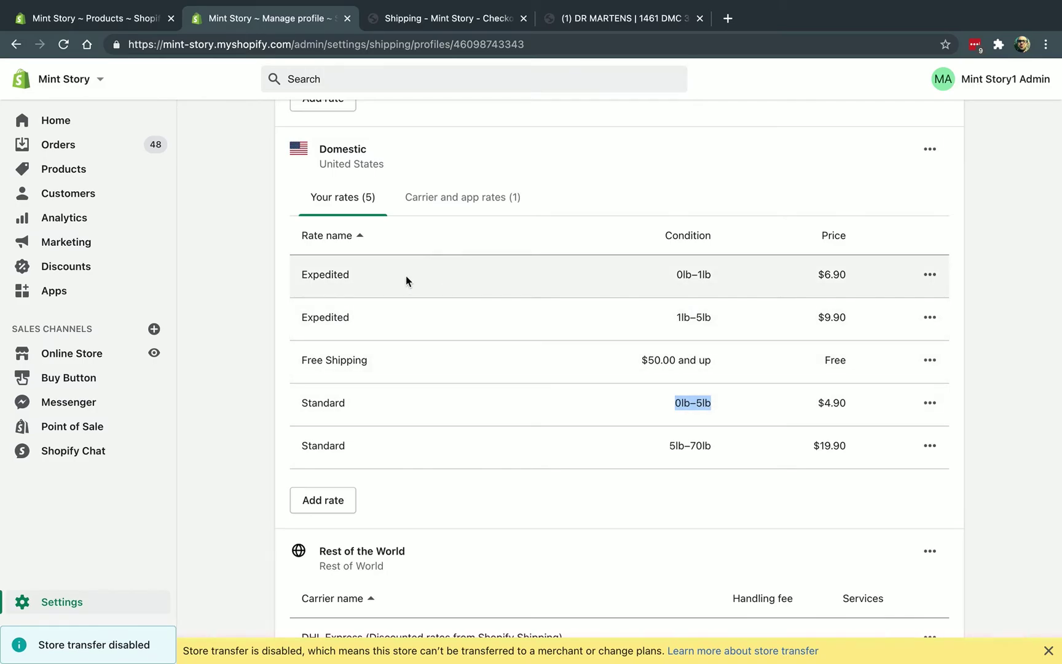
{"action": "left_click", "coordinate": [454, 22]}
{"action": "left_click", "coordinate": [320, 25]}
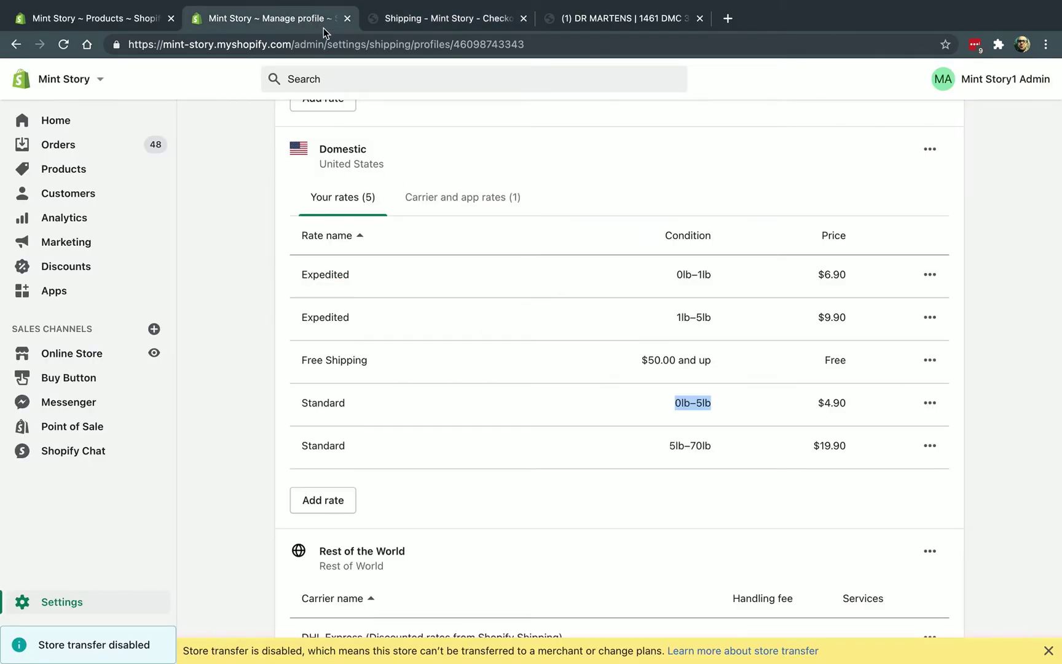
{"action": "left_click_drag", "start_coordinate": [648, 274], "coordinate": [723, 276]}
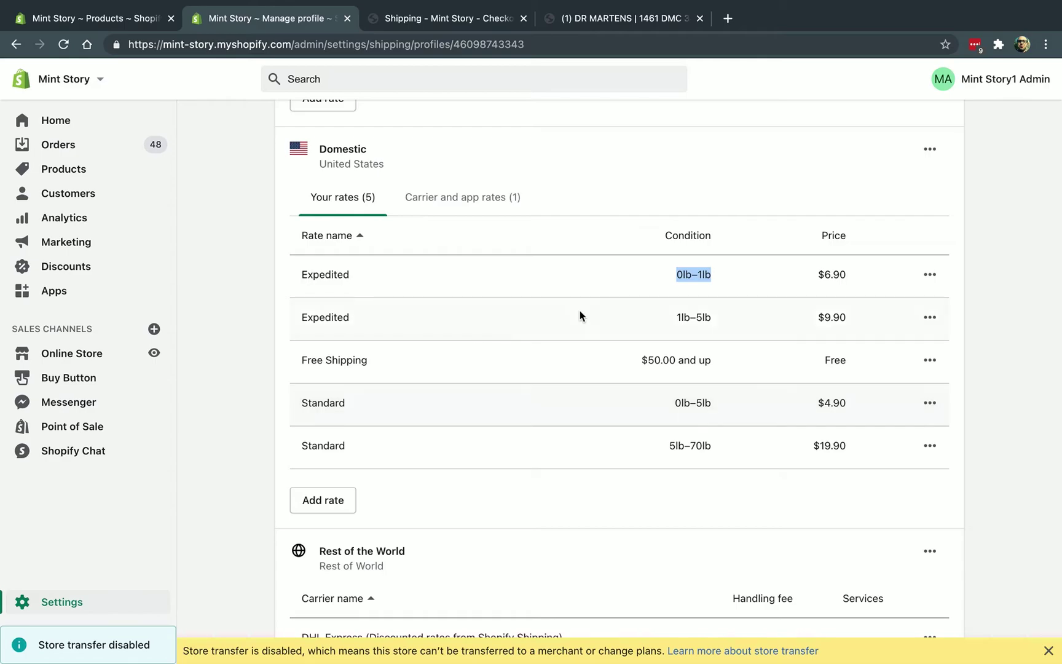
{"action": "scroll", "coordinate": [580, 311], "scroll_direction": "up", "scroll_amount": 5}
{"action": "left_click", "coordinate": [462, 24]}
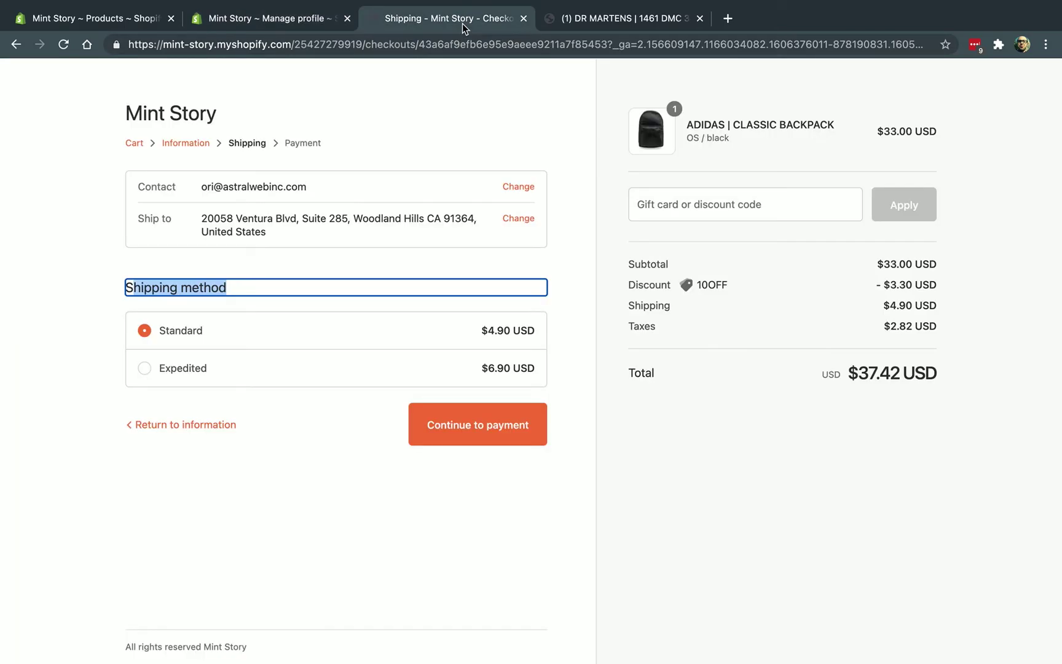
{"action": "left_click", "coordinate": [572, 264]}
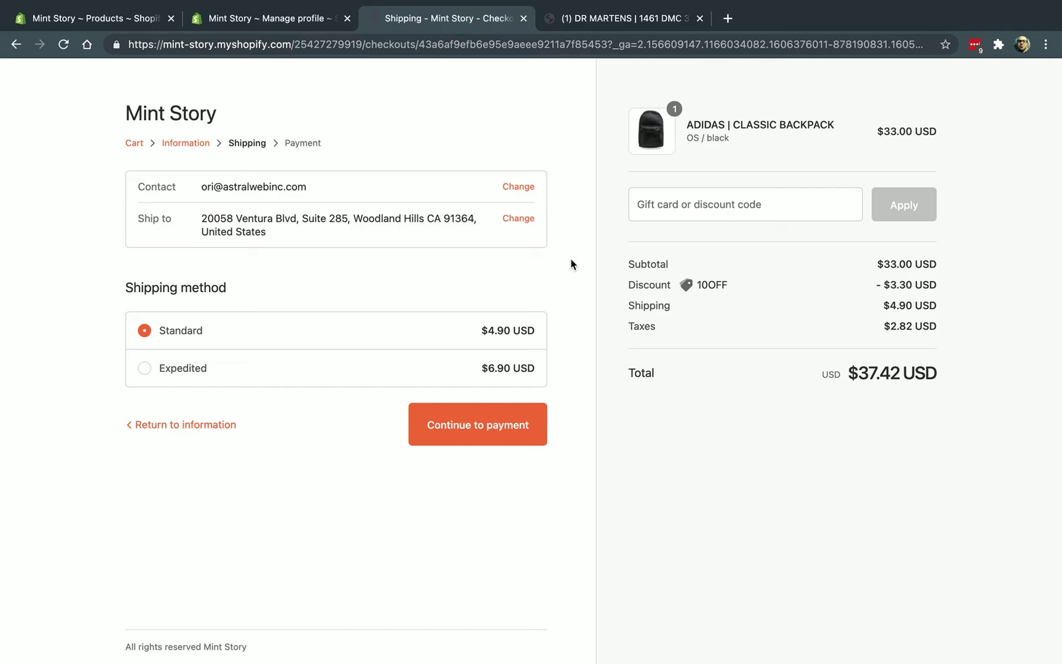
{"action": "left_click", "coordinate": [339, 13]}
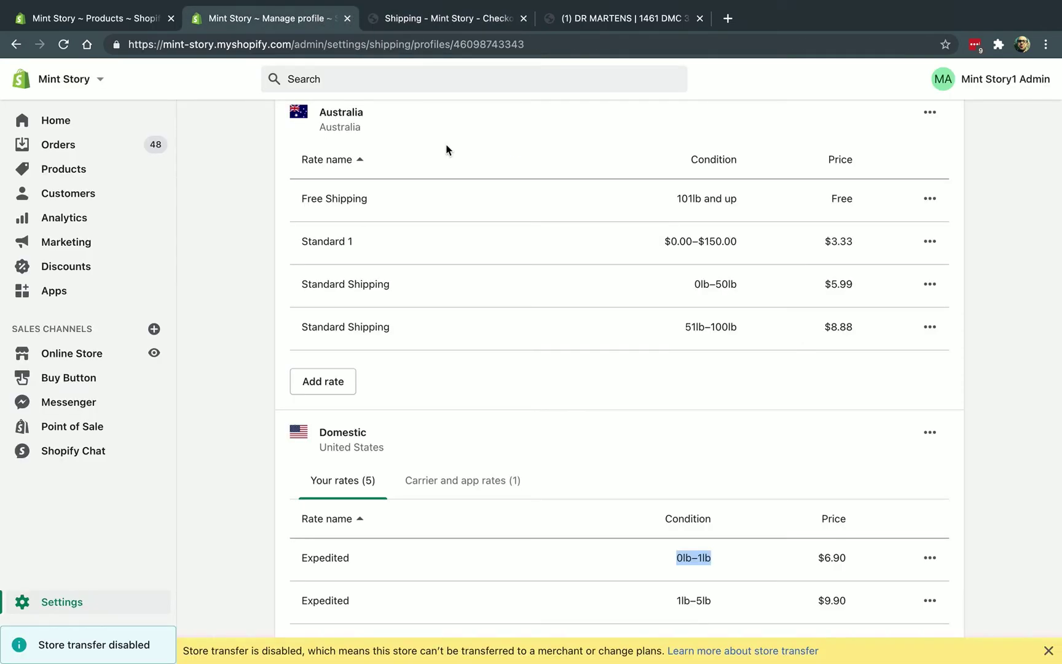
Step: Scroll through the General profile, then go back to the Shipping and delivery overview
{"action": "scroll", "coordinate": [445, 144], "scroll_direction": "up", "scroll_amount": 15}
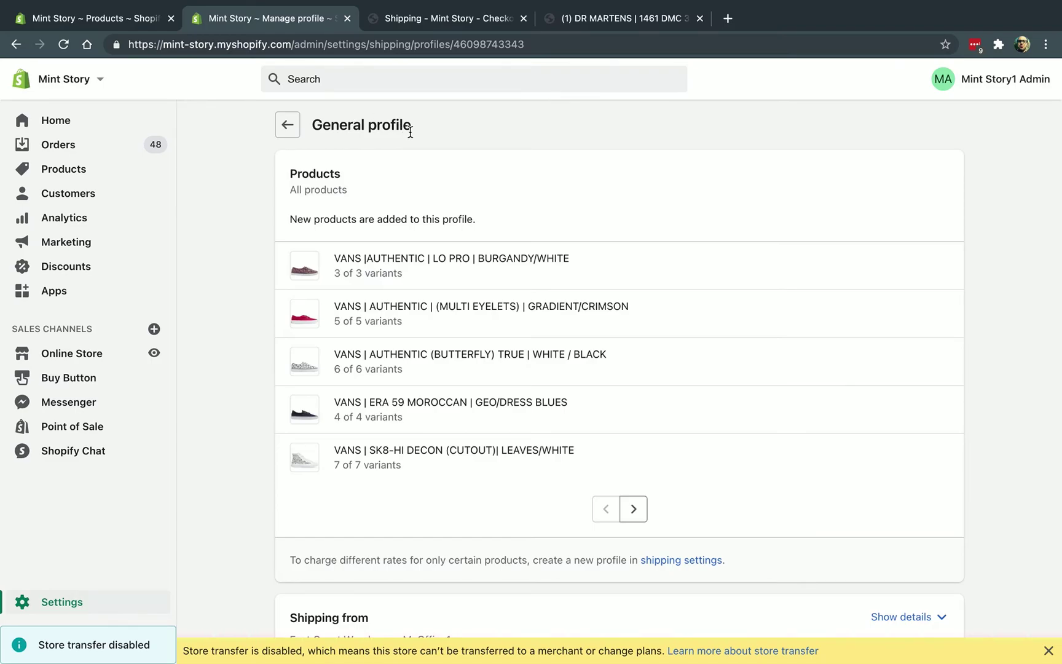
{"action": "scroll", "coordinate": [765, 365], "scroll_direction": "down", "scroll_amount": 1}
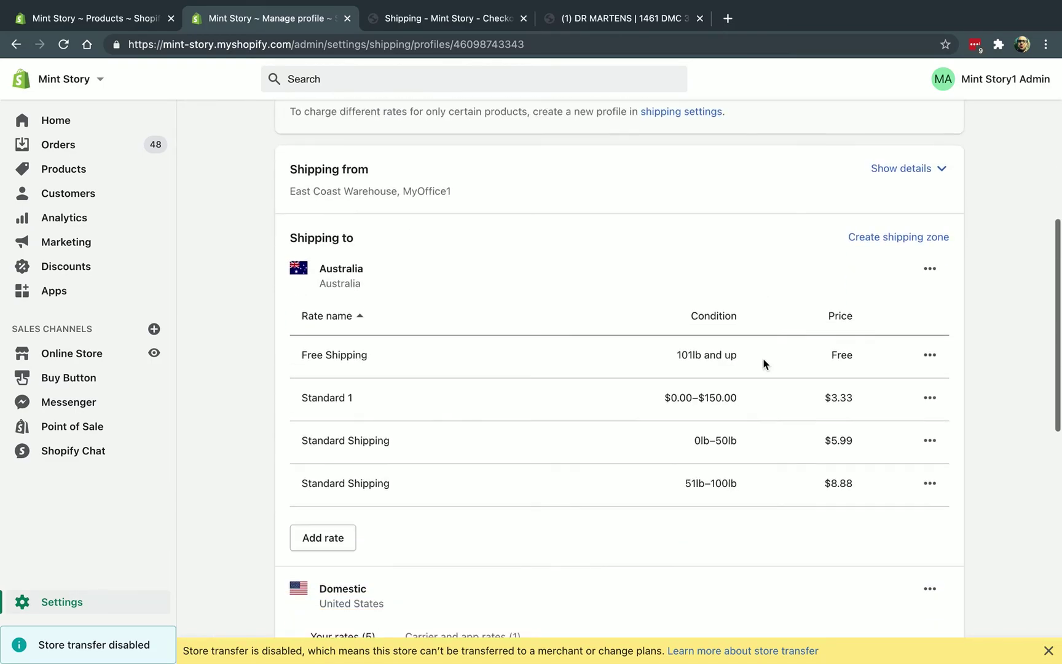
{"action": "scroll", "coordinate": [764, 363], "scroll_direction": "down", "scroll_amount": 2}
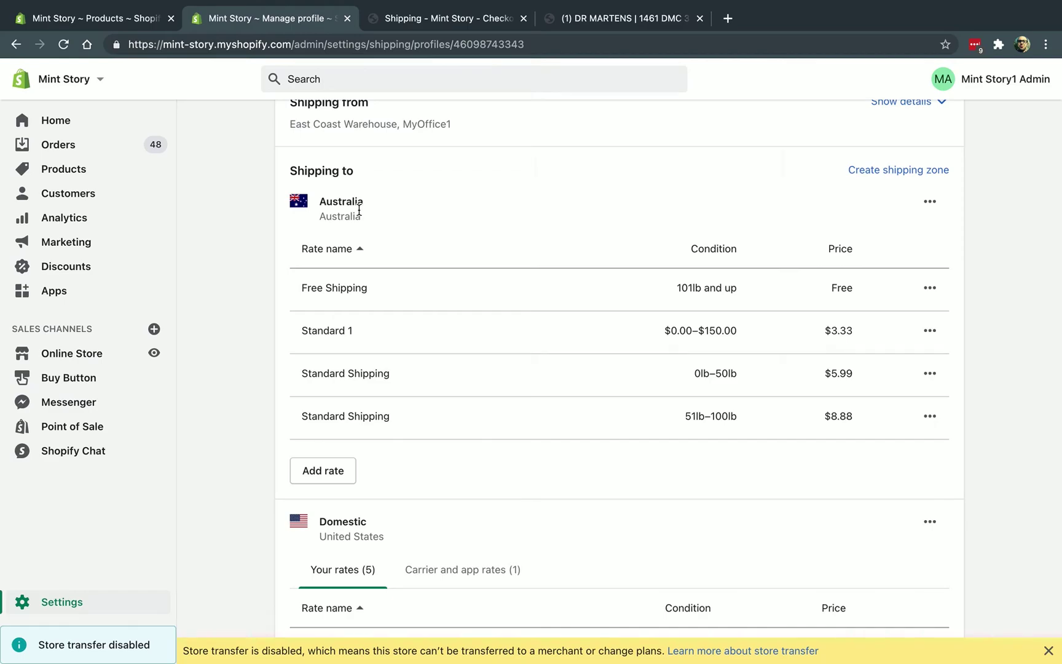
{"action": "scroll", "coordinate": [359, 210], "scroll_direction": "up", "scroll_amount": 10}
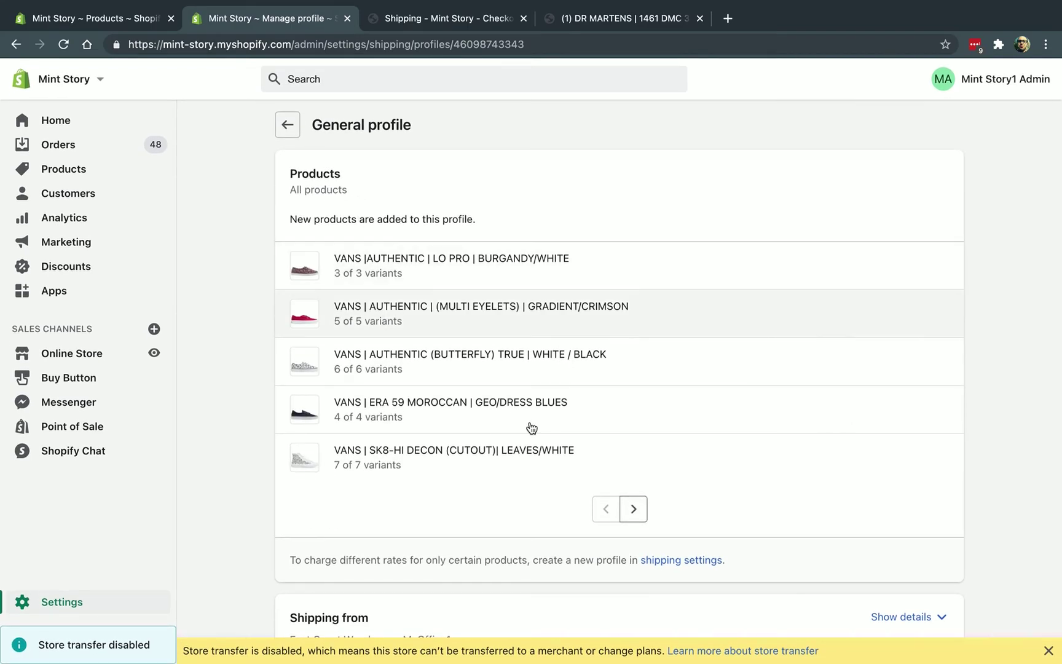
{"action": "left_click", "coordinate": [289, 128]}
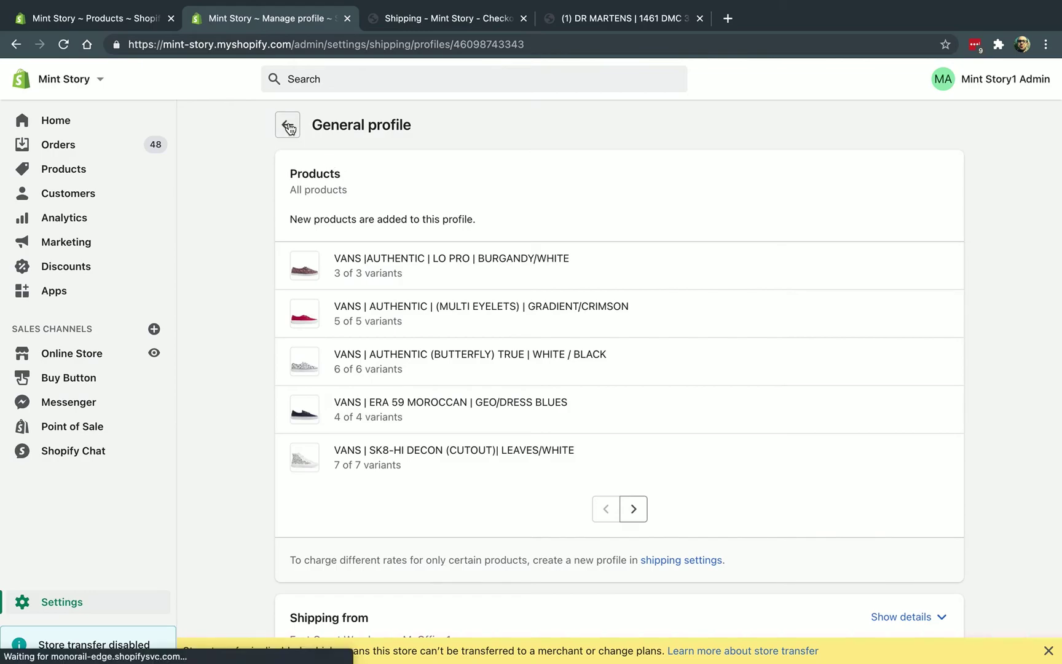
Step: Start creating a new profile under Custom shipping rates
{"action": "left_click_drag", "start_coordinate": [543, 174], "coordinate": [586, 170]}
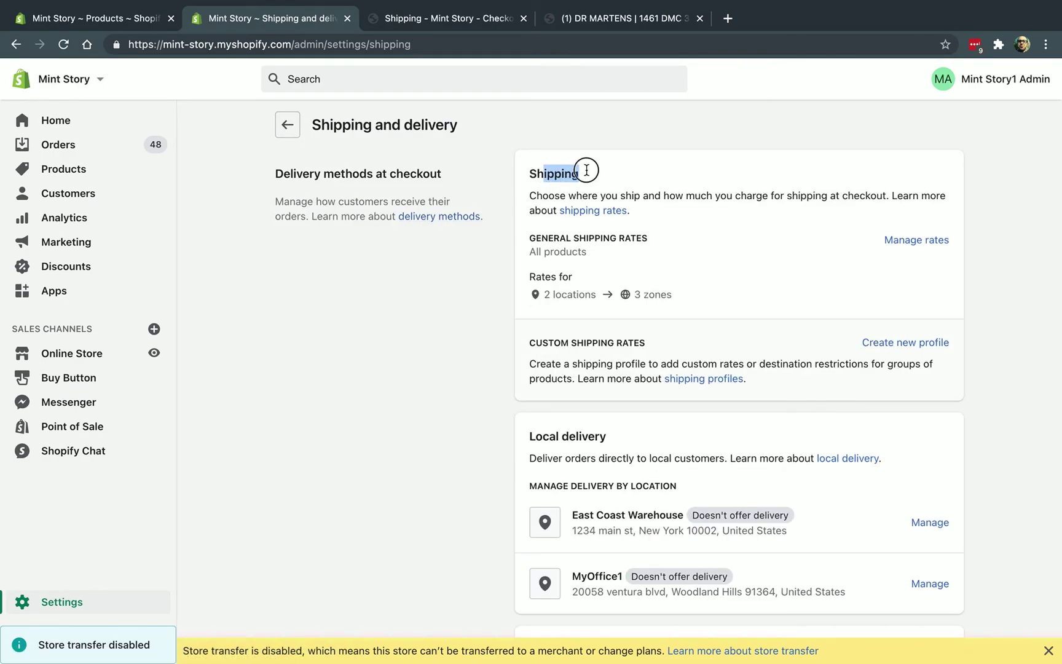
{"action": "left_click_drag", "start_coordinate": [543, 343], "coordinate": [639, 344]}
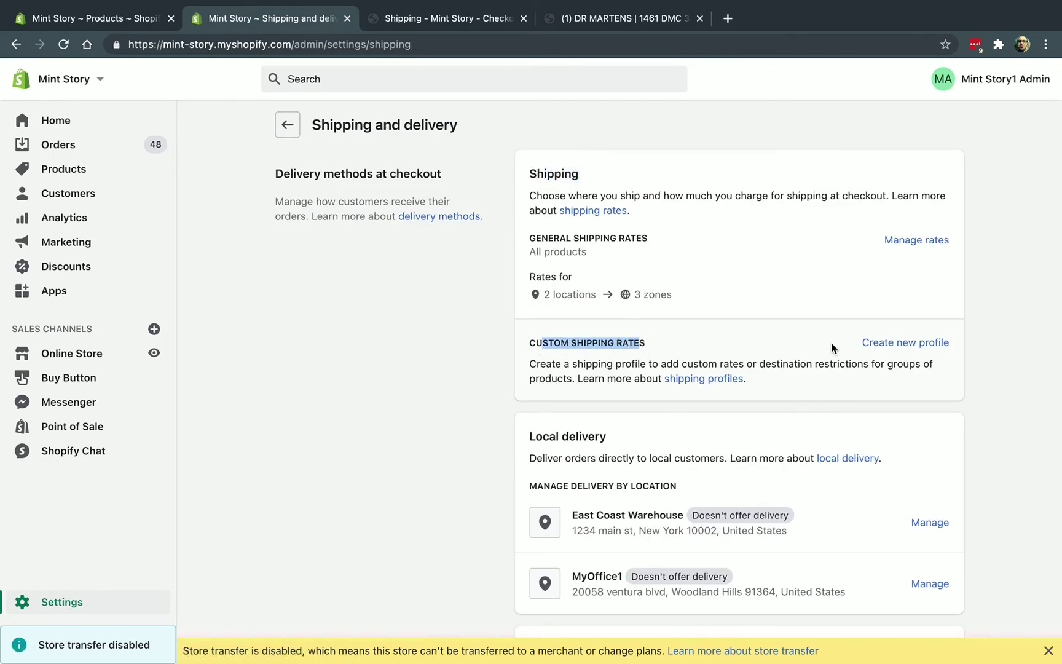
{"action": "left_click", "coordinate": [924, 347]}
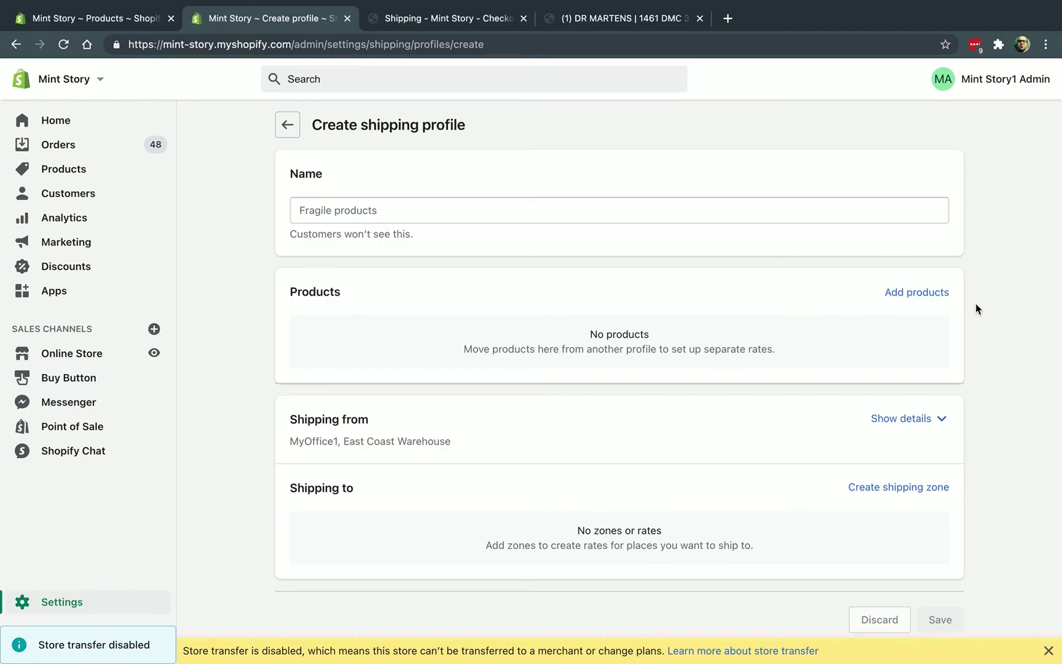
Step: After checking the store checkout, name the new shipping profile 'Heavy Products'
{"action": "left_click", "coordinate": [461, 21]}
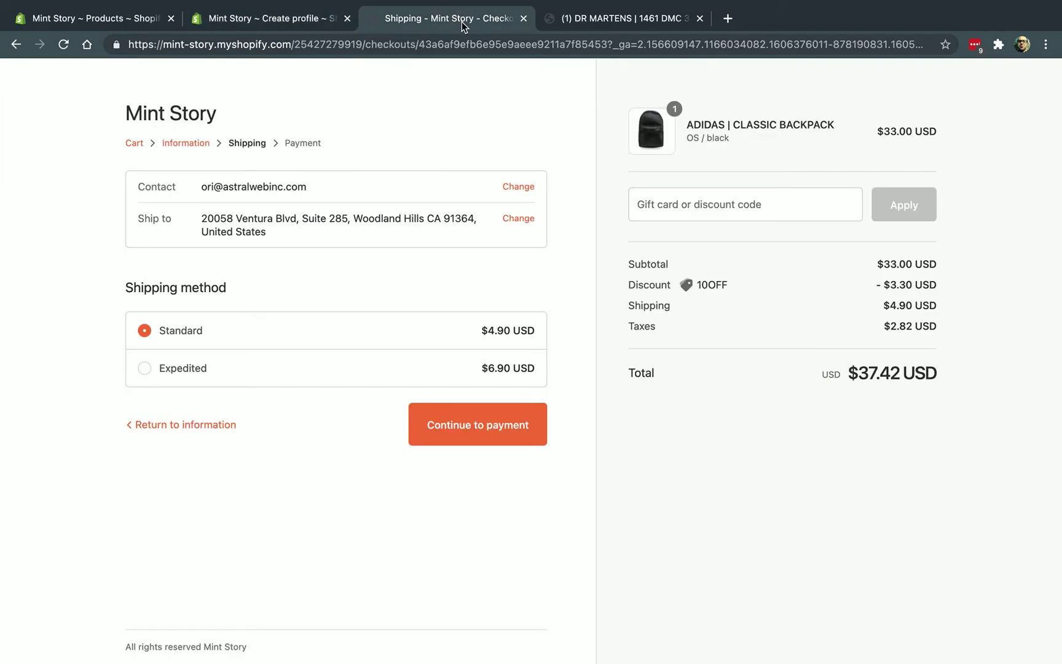
{"action": "left_click", "coordinate": [301, 21]}
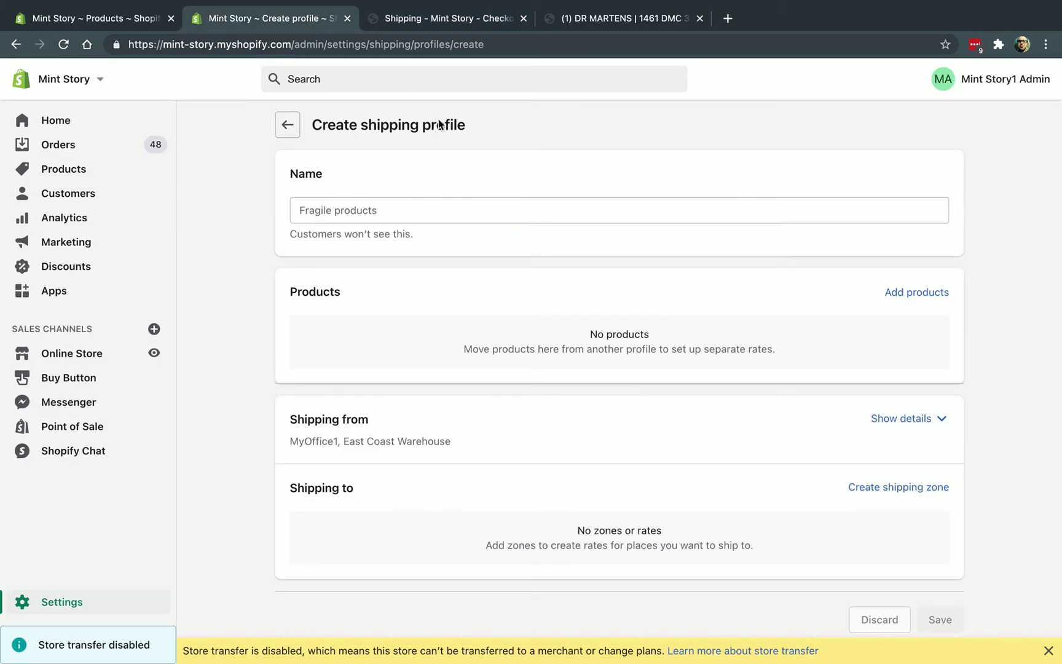
{"action": "left_click", "coordinate": [381, 209]}
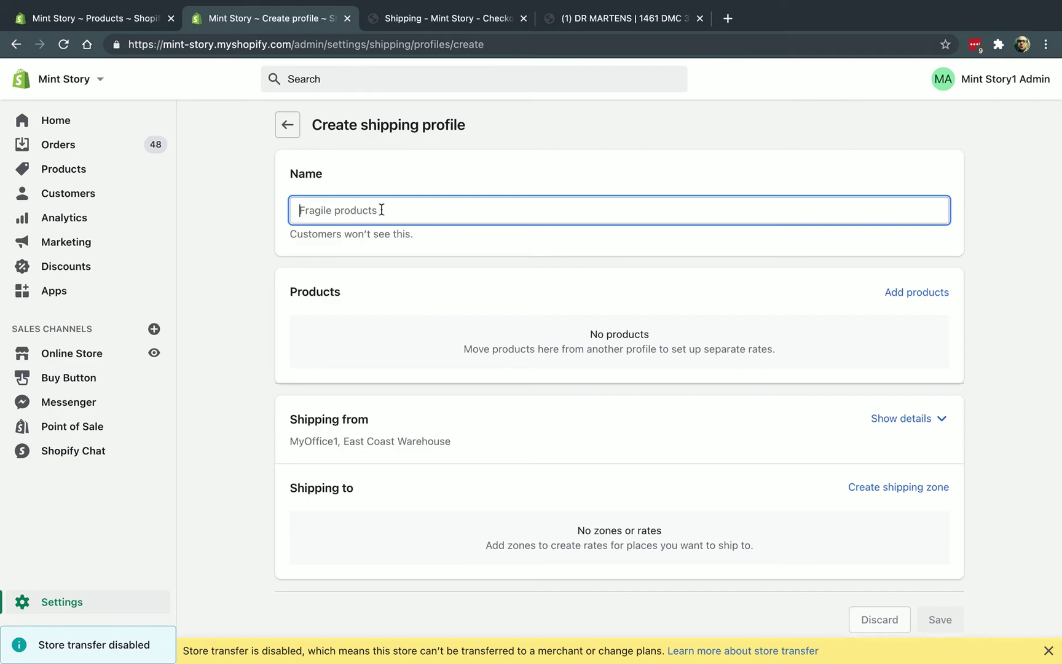
{"action": "type", "text": "Heavy Products"}
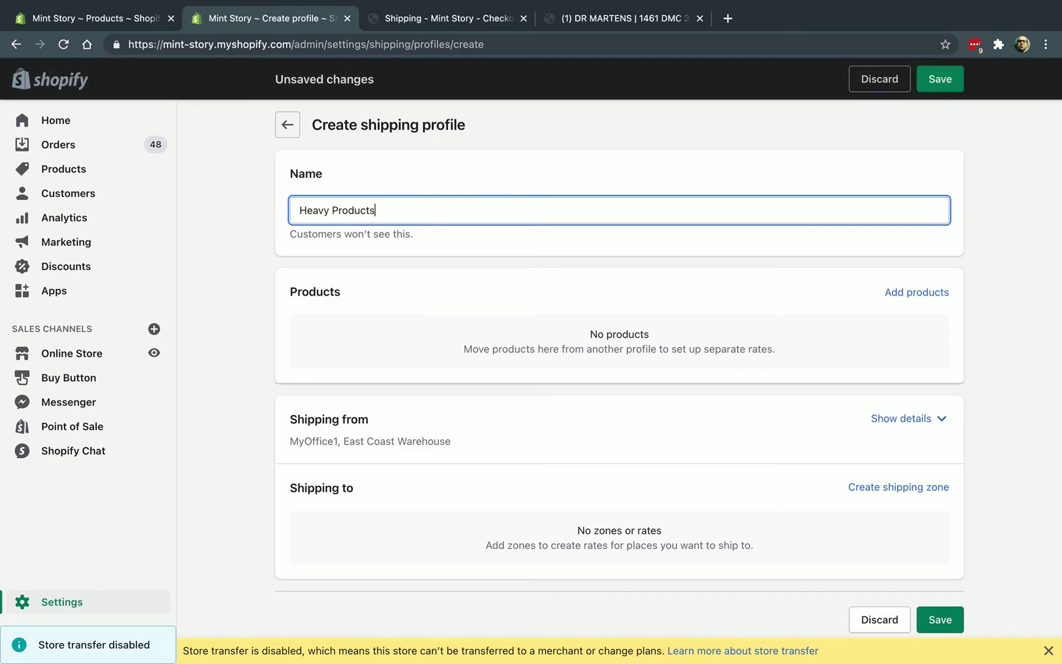
{"action": "left_click", "coordinate": [910, 292]}
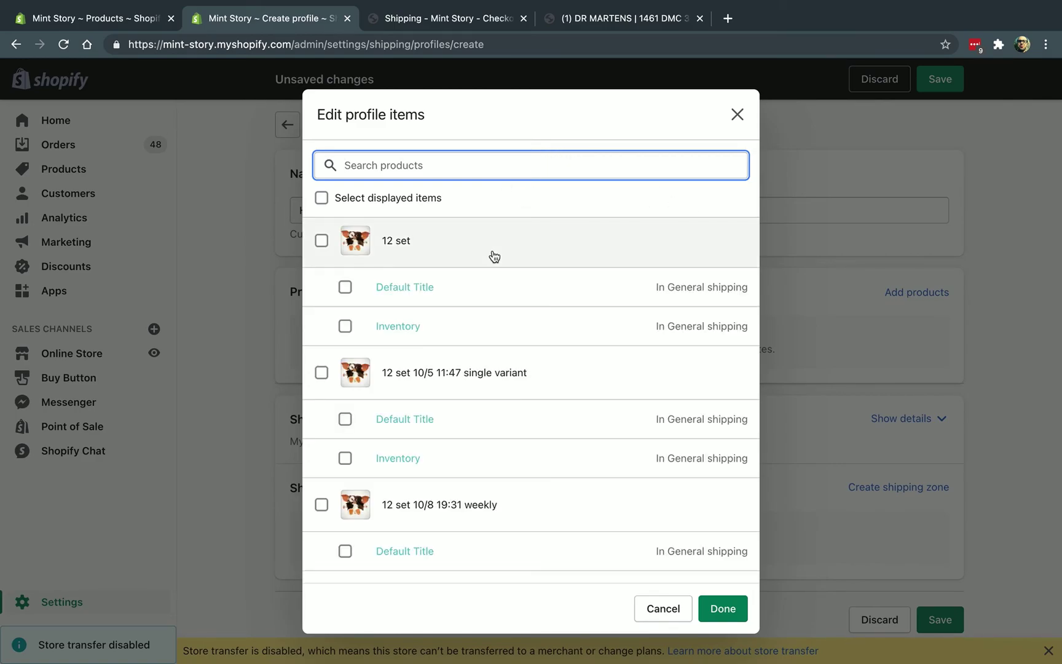
Step: Add all DR MARTENS Cavendish variants plus the F-250 Black, F-250 Medium Gray and GMC Canyon Black truck-cap variants
{"action": "scroll", "coordinate": [494, 257], "scroll_direction": "down", "scroll_amount": 5}
{"action": "scroll", "coordinate": [492, 257], "scroll_direction": "down", "scroll_amount": 15}
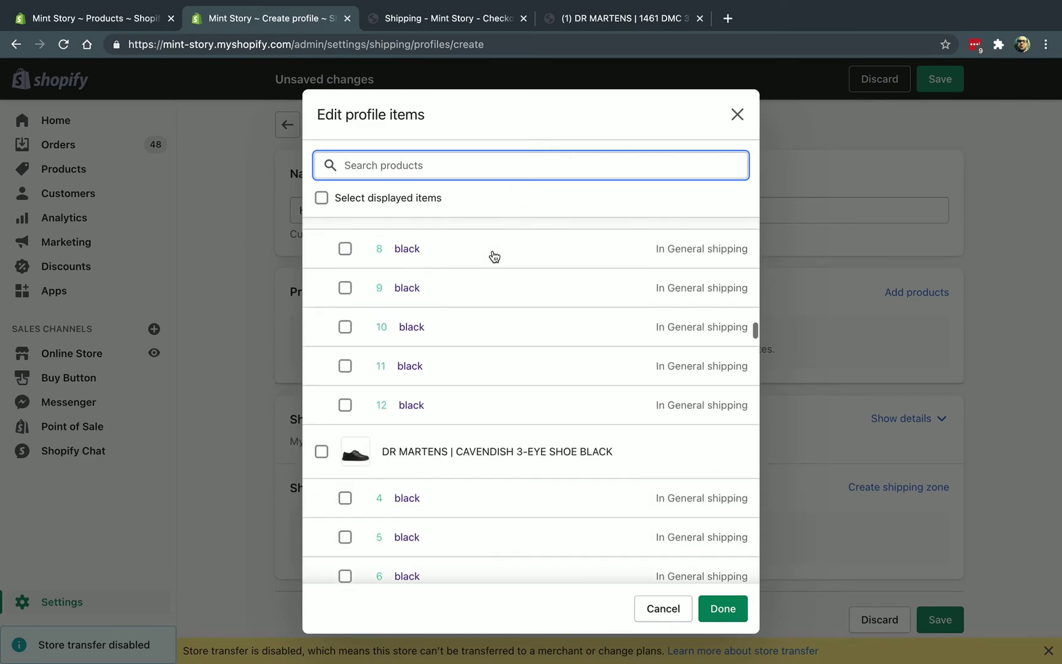
{"action": "left_click", "coordinate": [321, 394]}
{"action": "scroll", "coordinate": [443, 443], "scroll_direction": "down", "scroll_amount": 10}
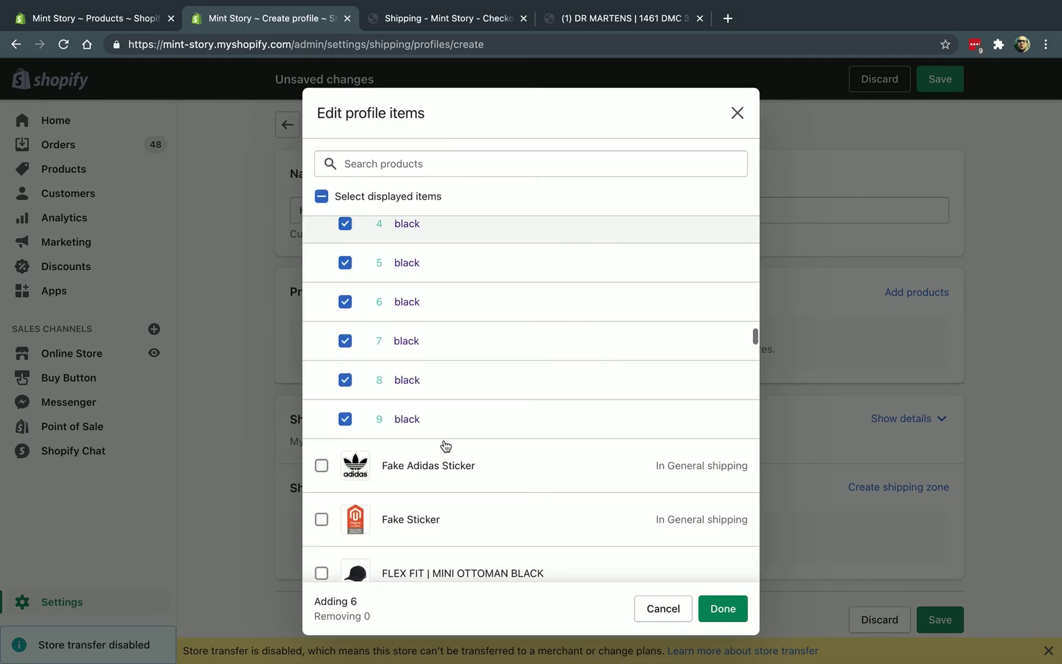
{"action": "scroll", "coordinate": [445, 445], "scroll_direction": "down", "scroll_amount": 10}
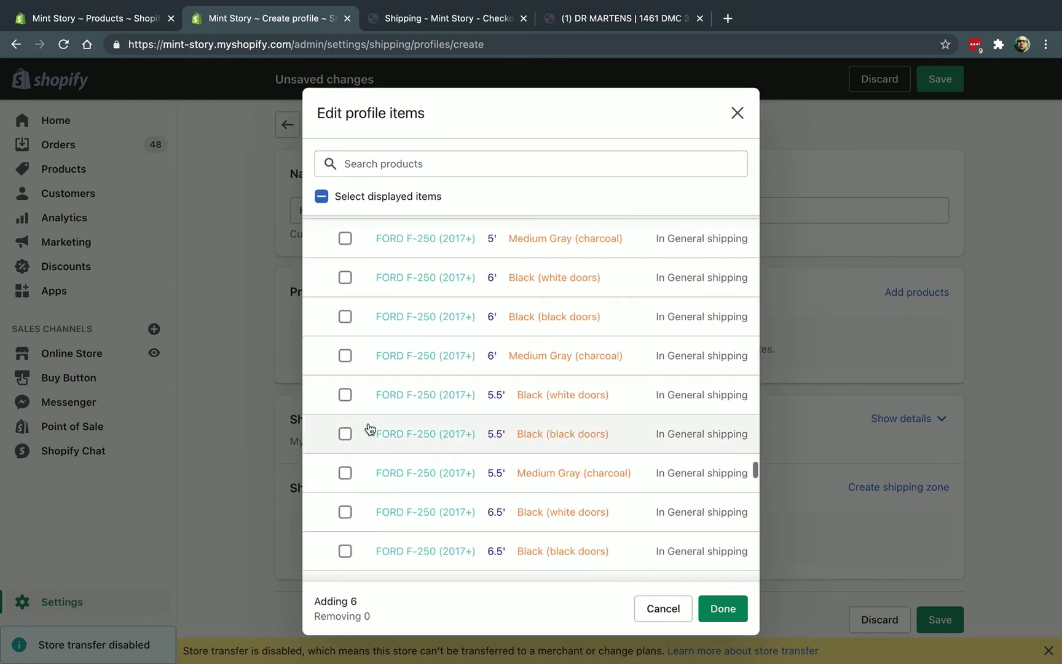
{"action": "left_click", "coordinate": [346, 403]}
{"action": "left_click", "coordinate": [346, 442]}
{"action": "left_click", "coordinate": [346, 483]}
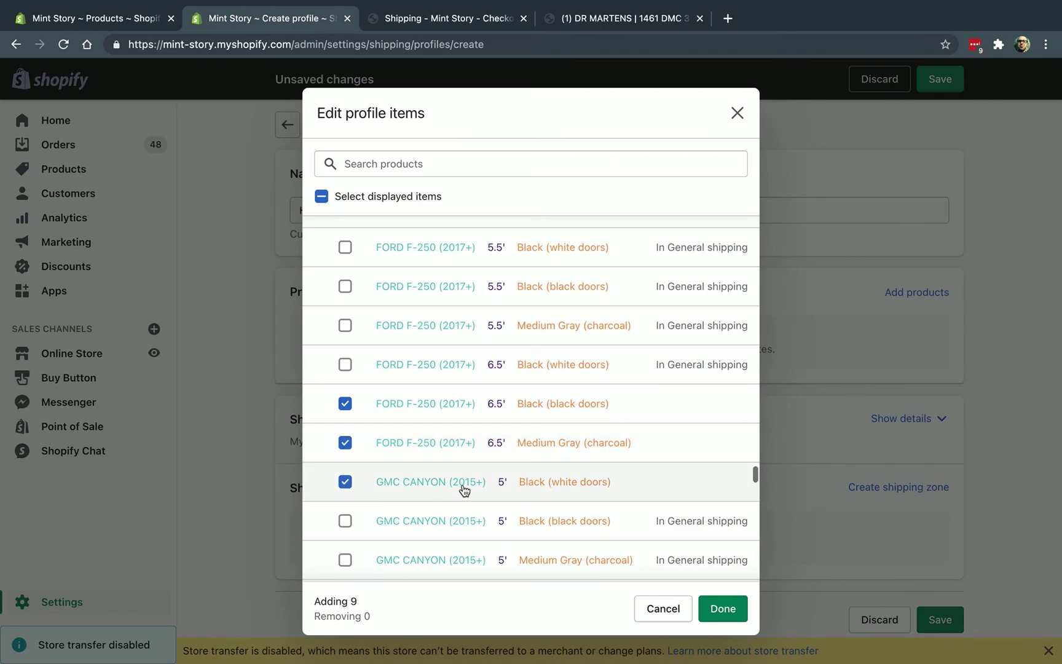
{"action": "left_click", "coordinate": [721, 612]}
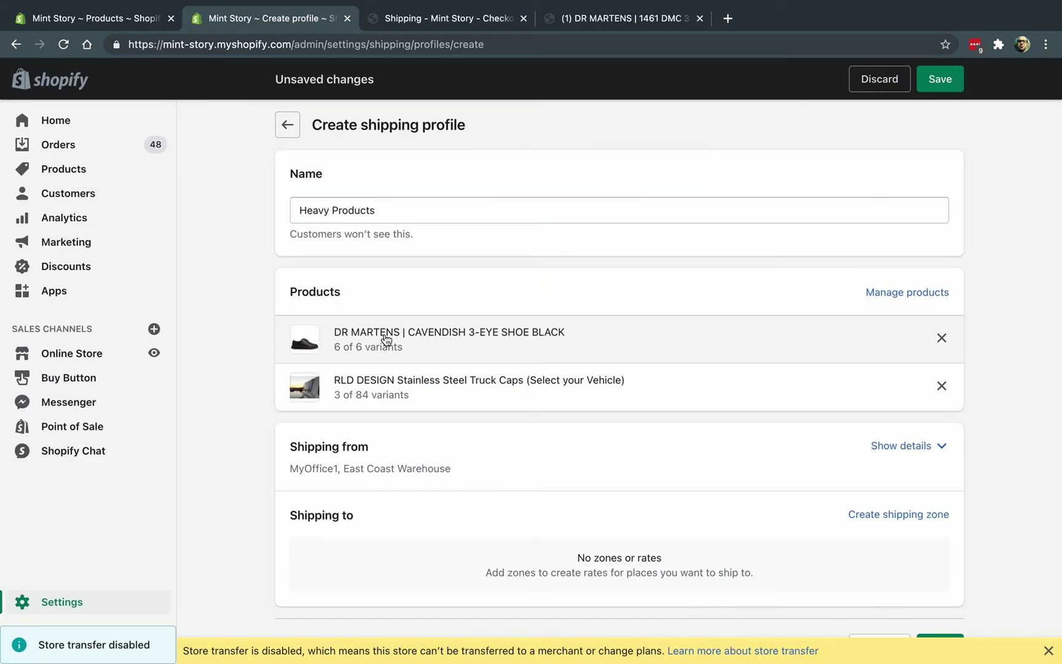
{"action": "scroll", "coordinate": [1006, 391], "scroll_direction": "down", "scroll_amount": 1}
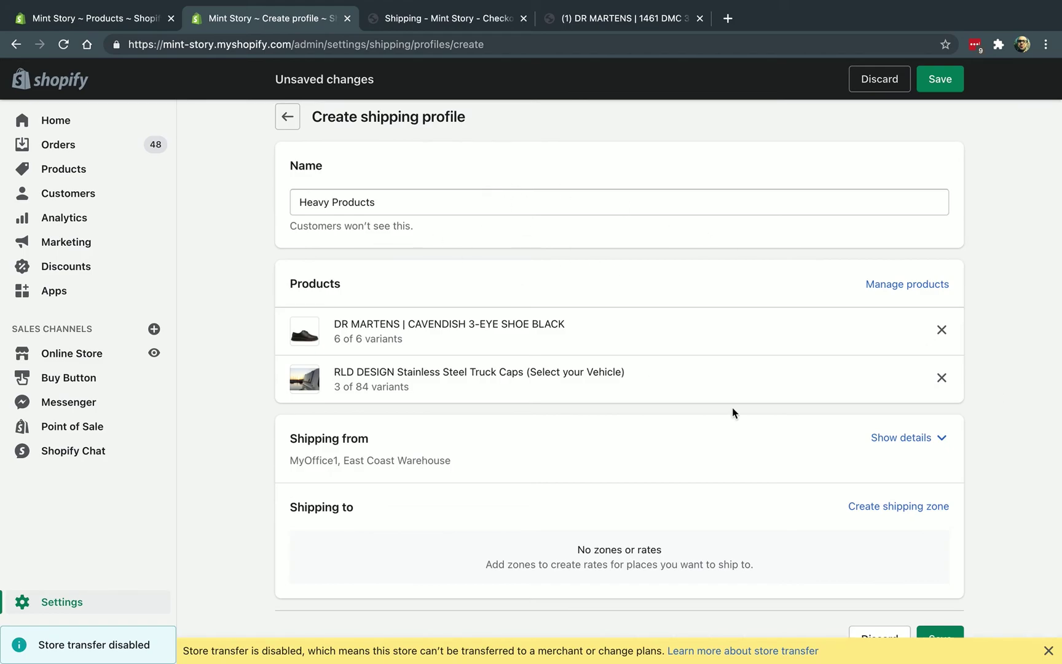
{"action": "left_click", "coordinate": [904, 508]}
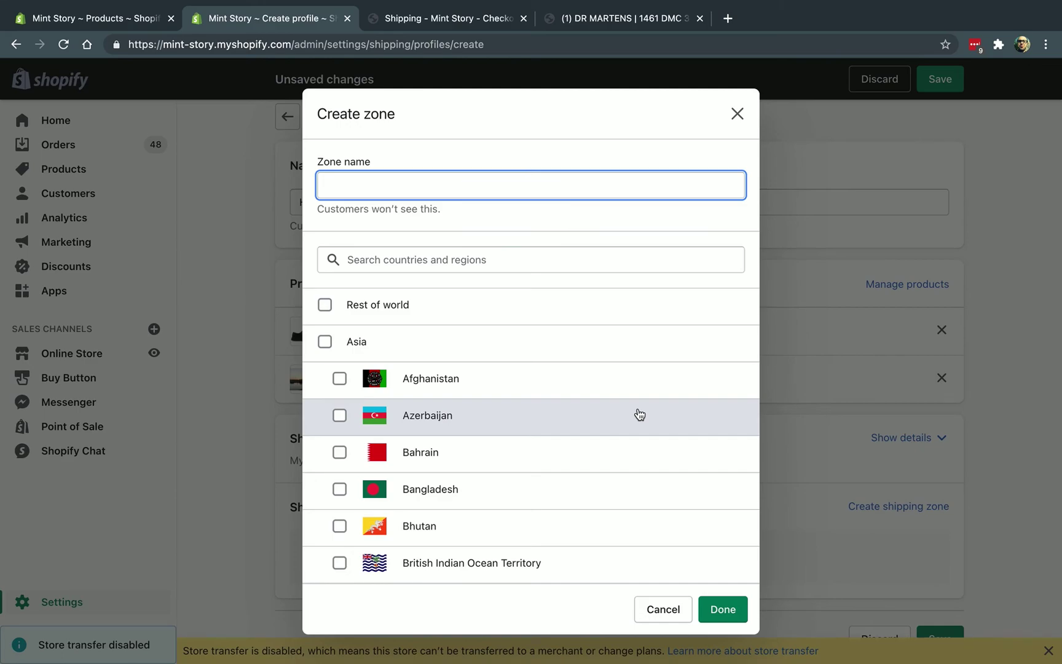
Step: Create a shipping zone named 'USA' containing the United States with all its states
{"action": "left_click", "coordinate": [553, 187]}
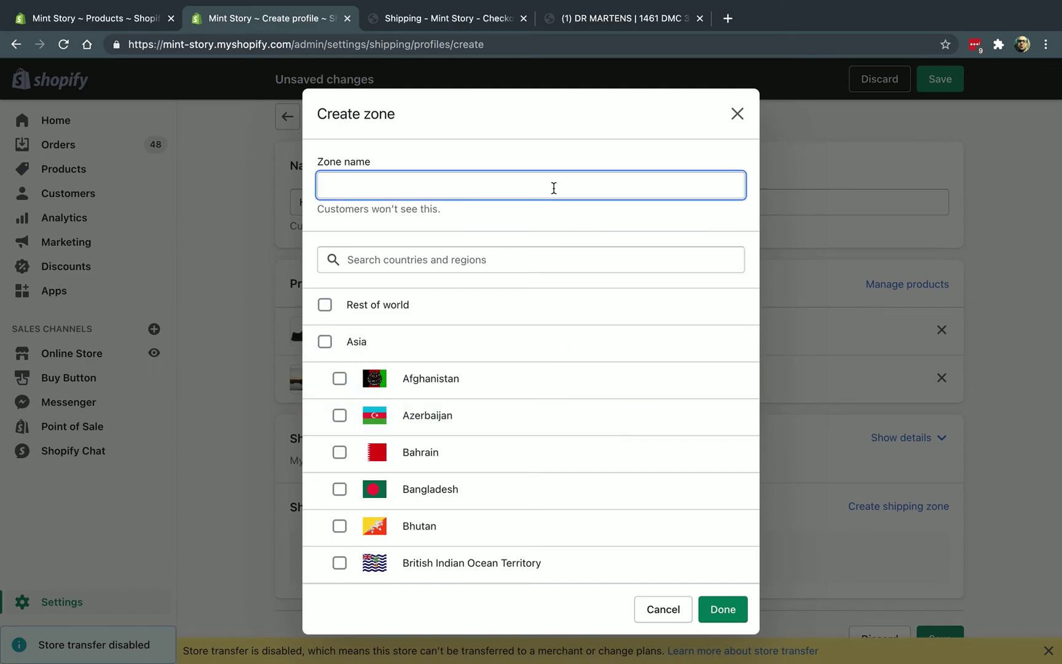
{"action": "type", "text": "USA"}
{"action": "left_click", "coordinate": [469, 252]}
{"action": "type", "text": "united"}
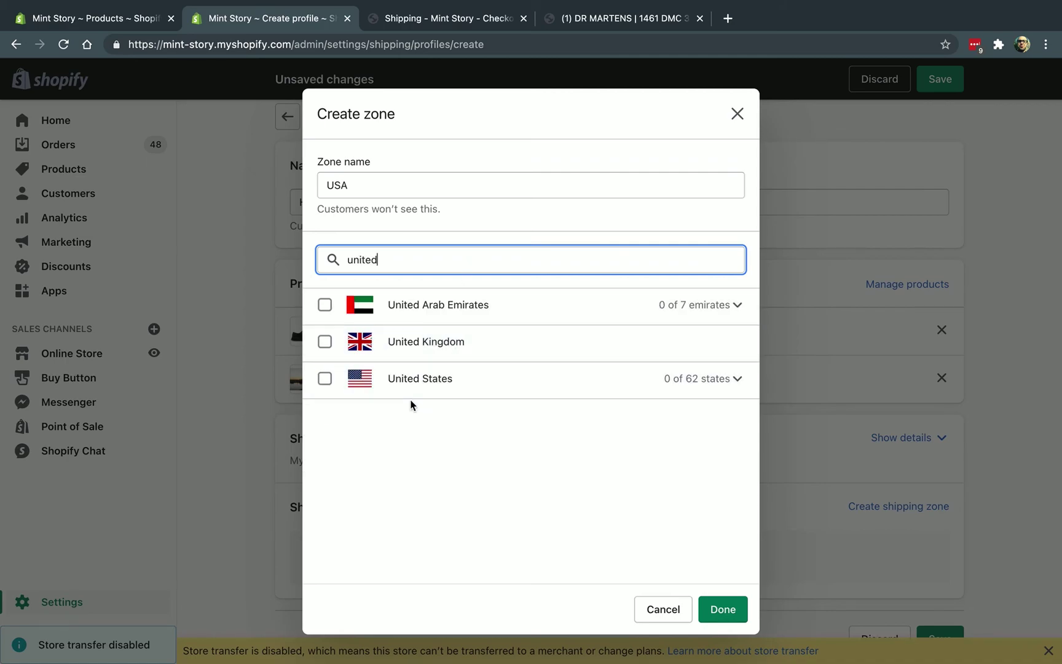
{"action": "left_click", "coordinate": [324, 378]}
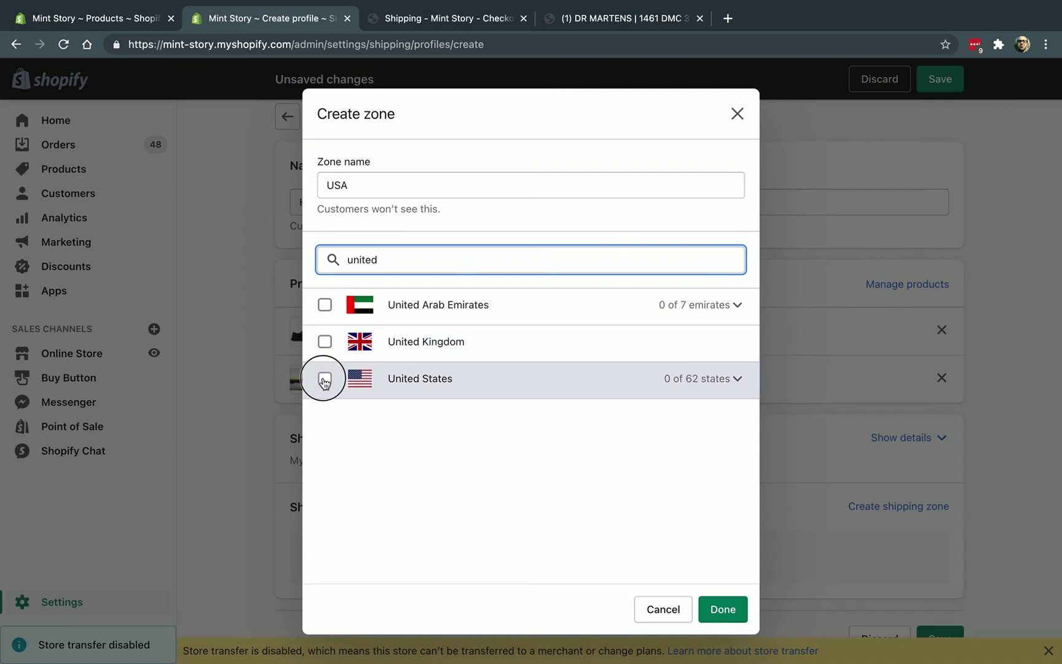
{"action": "left_click", "coordinate": [740, 378]}
{"action": "scroll", "coordinate": [500, 569], "scroll_direction": "down", "scroll_amount": 5}
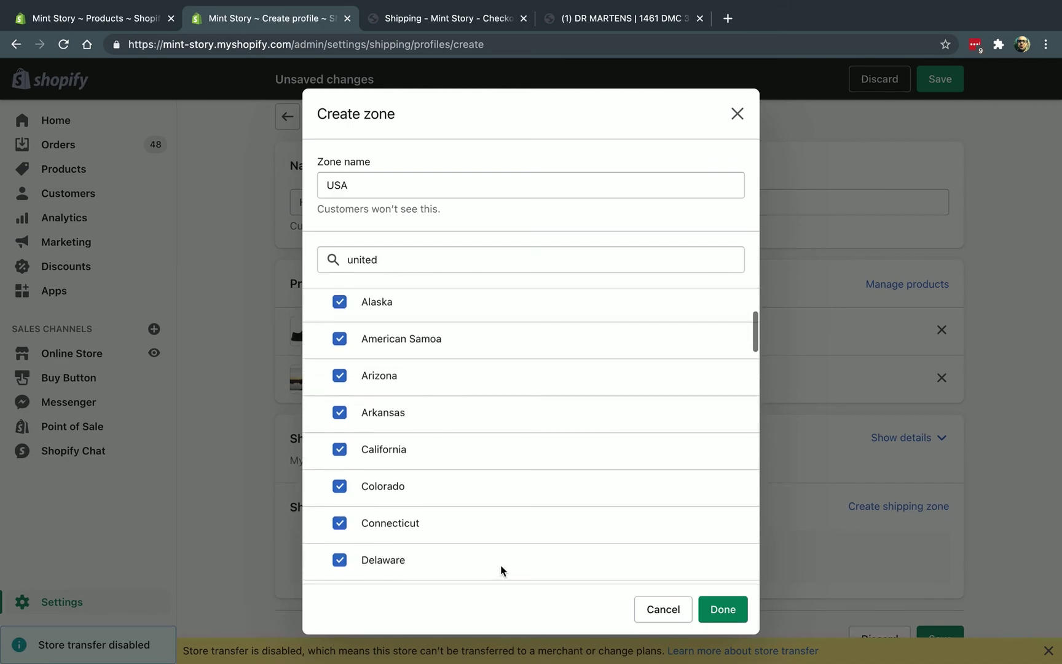
{"action": "scroll", "coordinate": [500, 541], "scroll_direction": "up", "scroll_amount": 4}
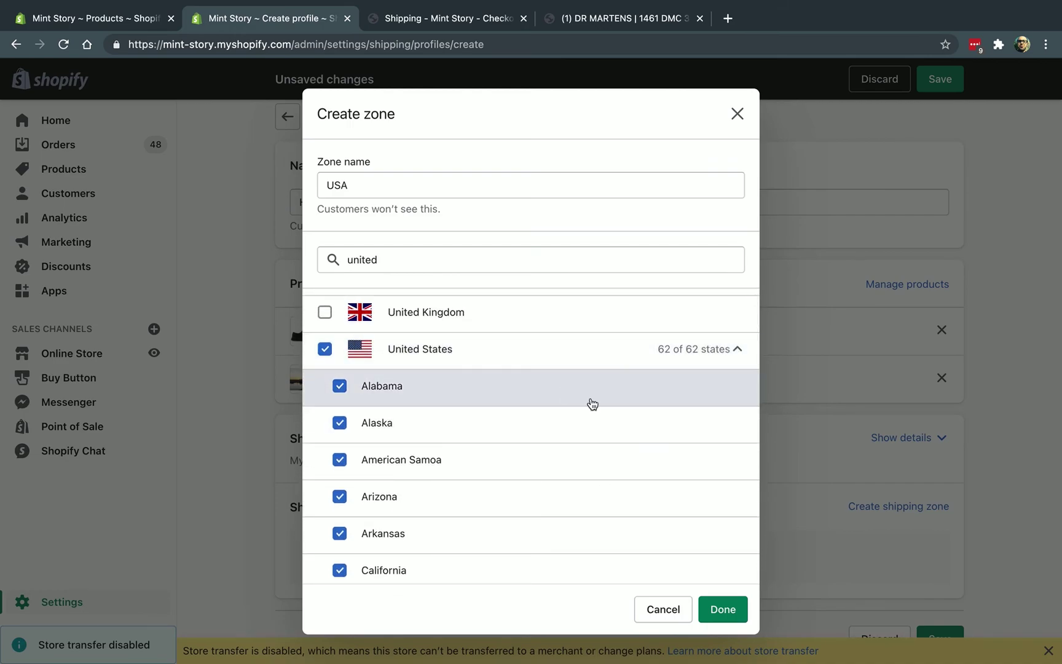
{"action": "left_click", "coordinate": [724, 609]}
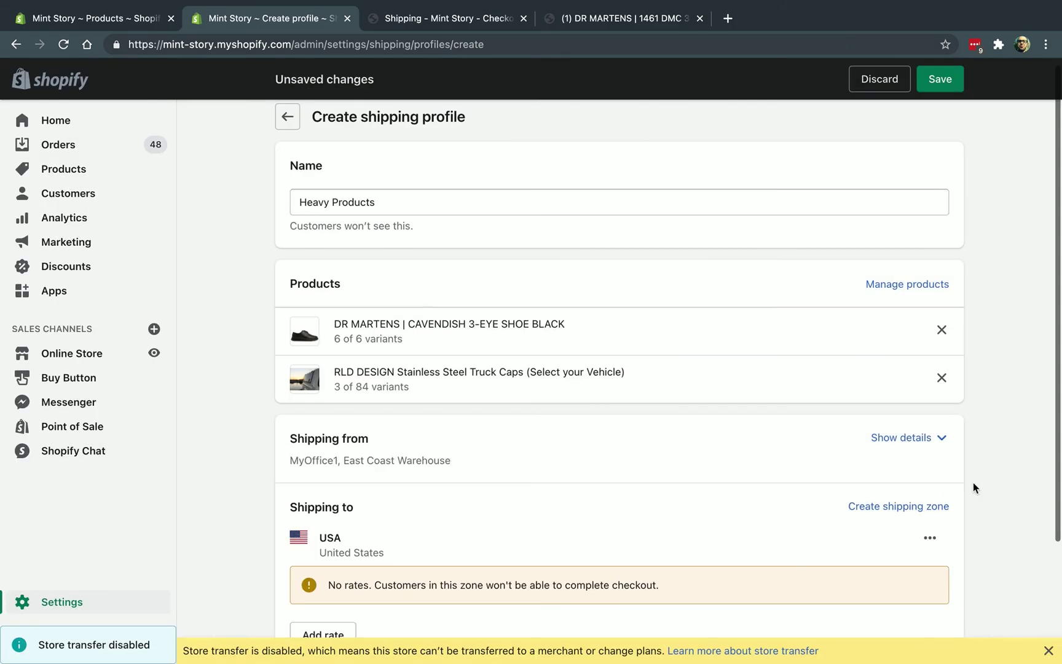
Step: Add a rate named 'Standard' with a $5.00 price and no conditions to the USA zone
{"action": "scroll", "coordinate": [968, 479], "scroll_direction": "down", "scroll_amount": 3}
{"action": "left_click", "coordinate": [322, 478]}
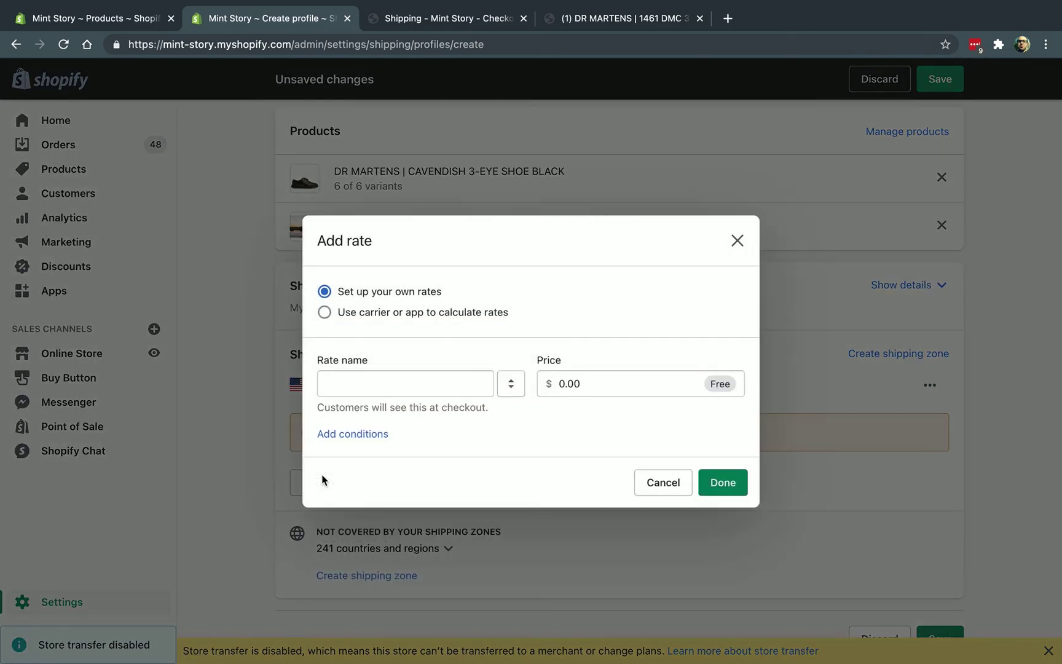
{"action": "left_click", "coordinate": [435, 378]}
{"action": "type", "text": "Su"}
{"action": "key", "text": "BackSpace"}
{"action": "key", "text": "BackSpace"}
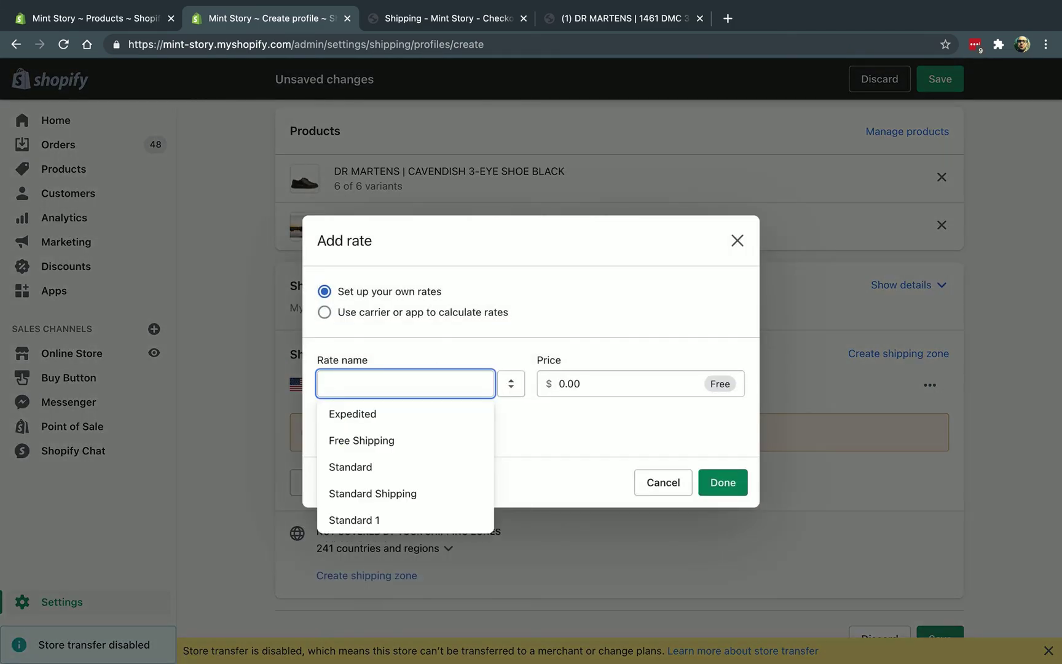
{"action": "type", "text": "Standard"}
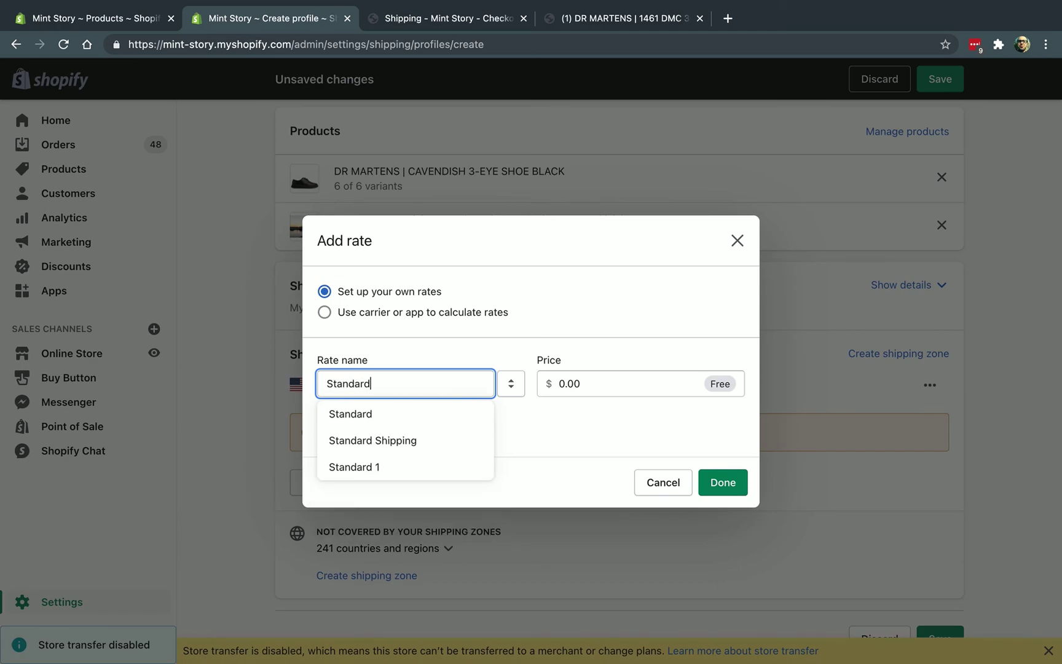
{"action": "left_click", "coordinate": [556, 295]}
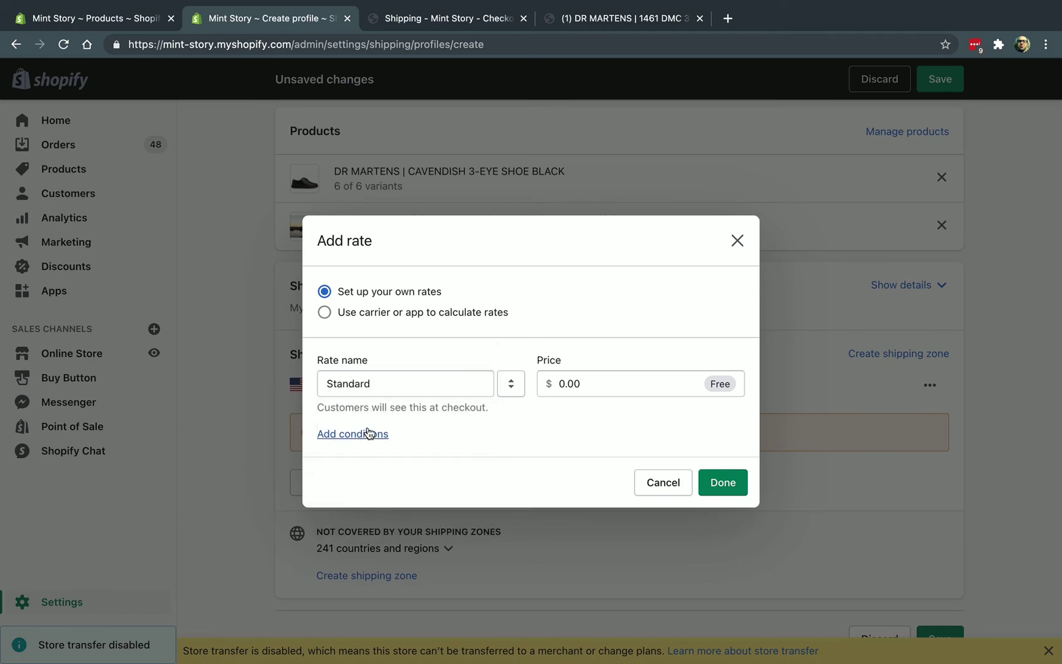
{"action": "left_click", "coordinate": [583, 385]}
{"action": "type", "text": "5"}
{"action": "left_click", "coordinate": [561, 433]}
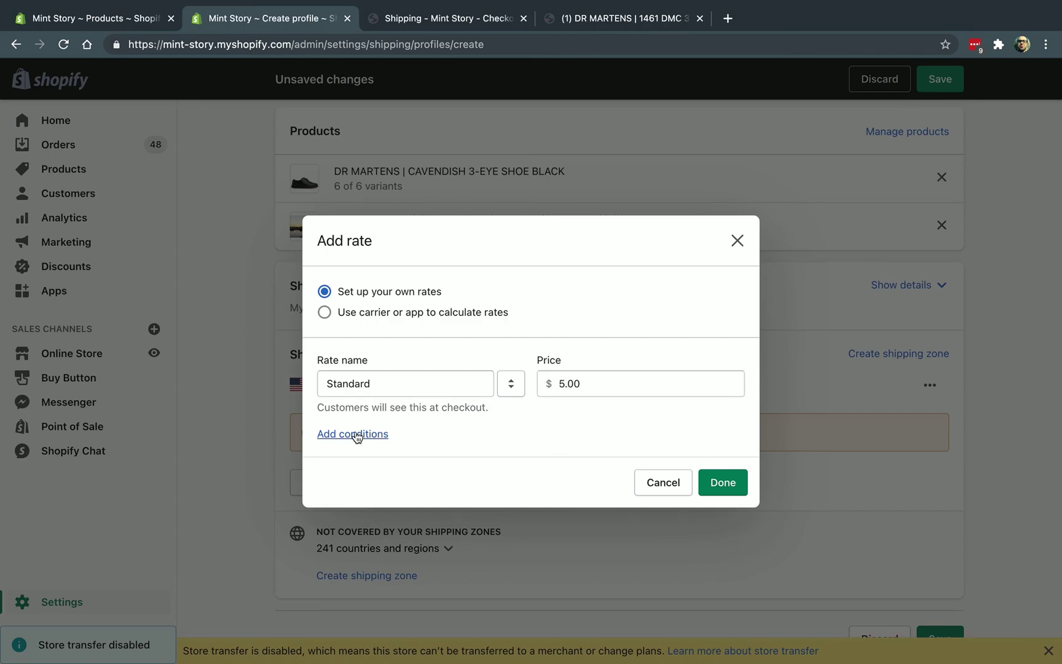
{"action": "left_click", "coordinate": [709, 482]}
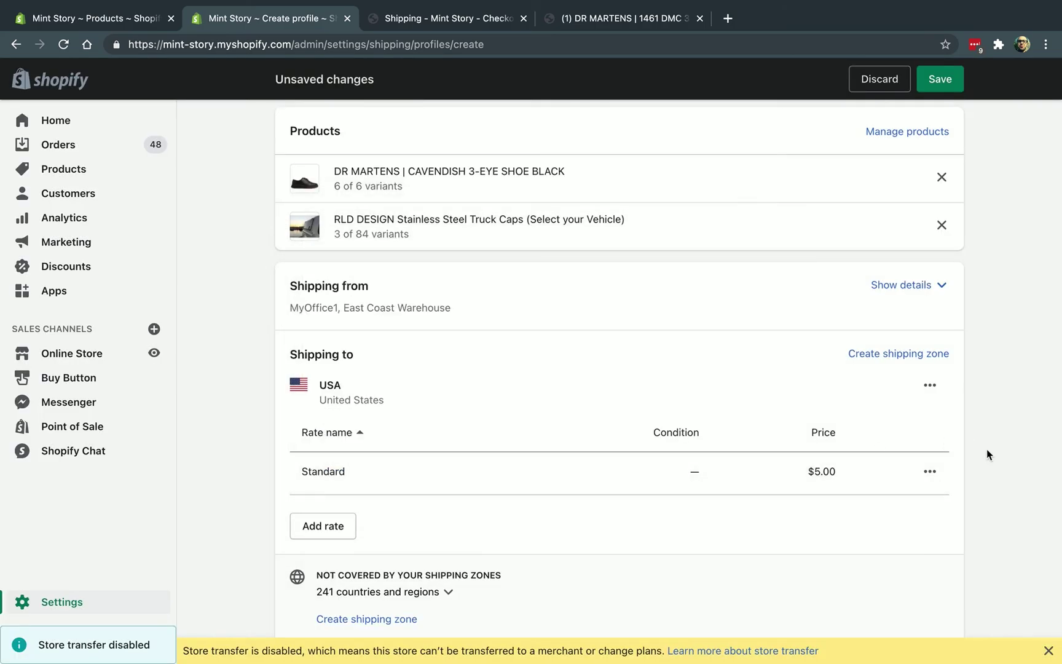
{"action": "scroll", "coordinate": [986, 449], "scroll_direction": "down", "scroll_amount": 1}
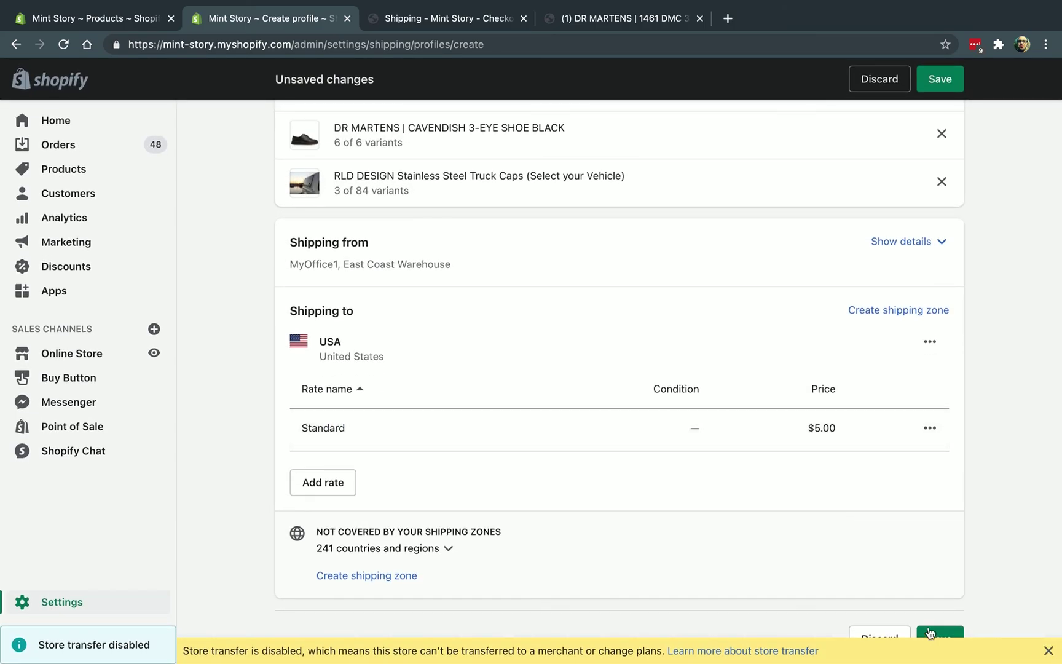
Step: Save the Heavy Products profile with its USA zone and Standard $5.00 rate
{"action": "left_click", "coordinate": [935, 638]}
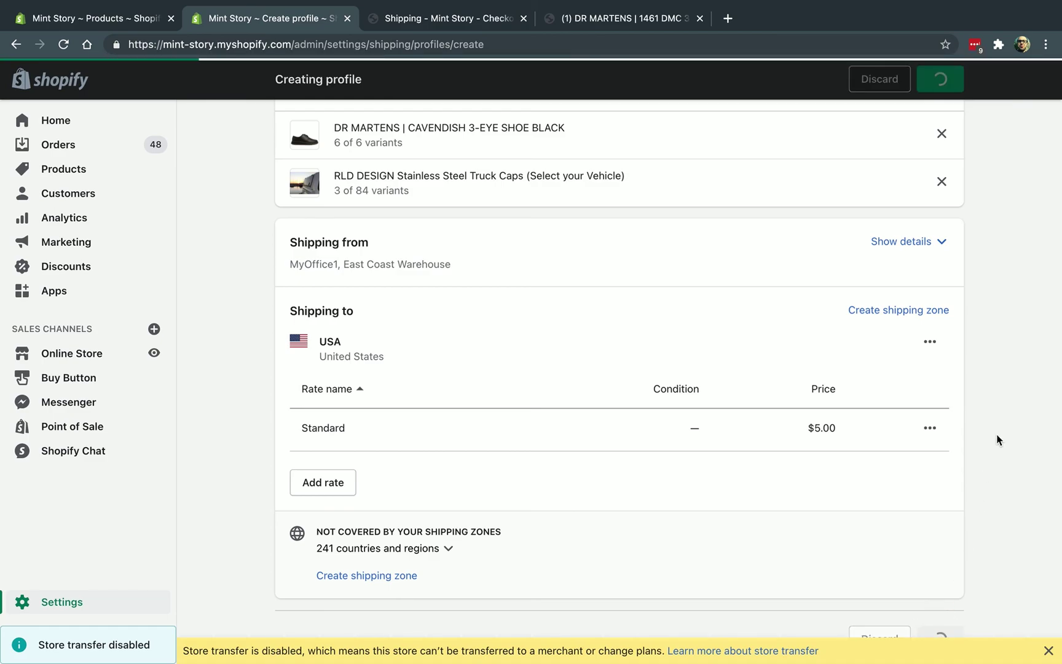